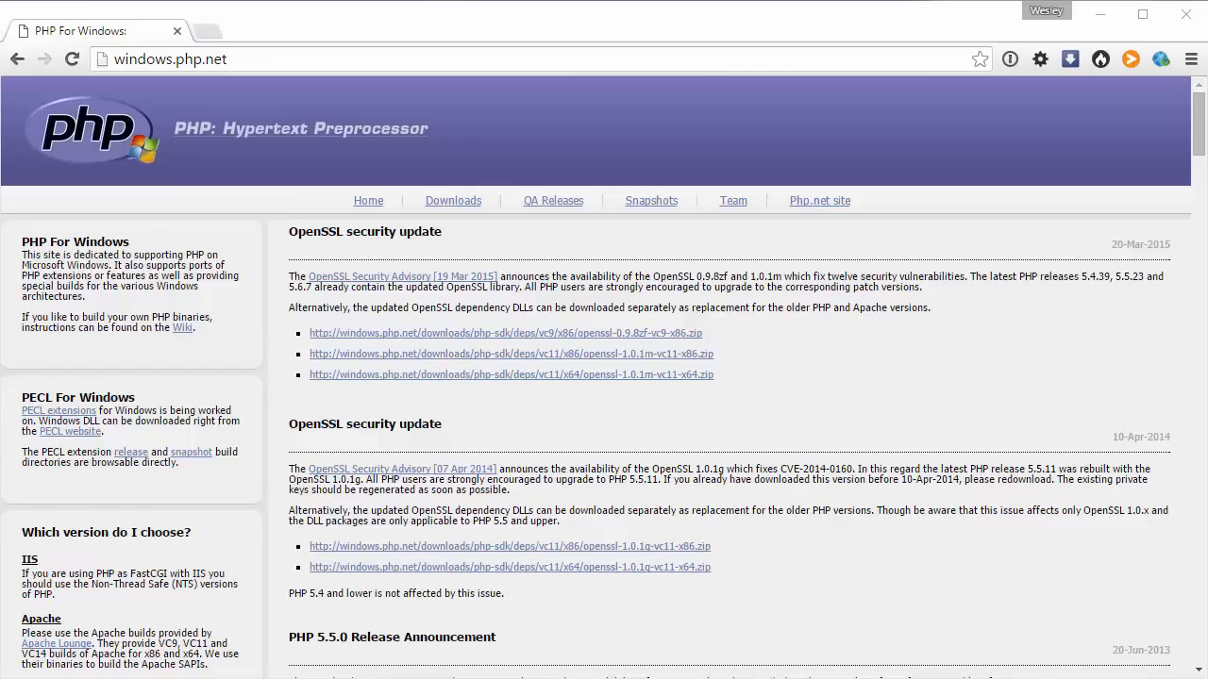
# Open the PHP for Windows downloads page and locate the zip of the PHP 7.0 VC14 x64 Non Thread Safe build
pyautogui.click(148, 59)
pyautogui.click(452, 204)
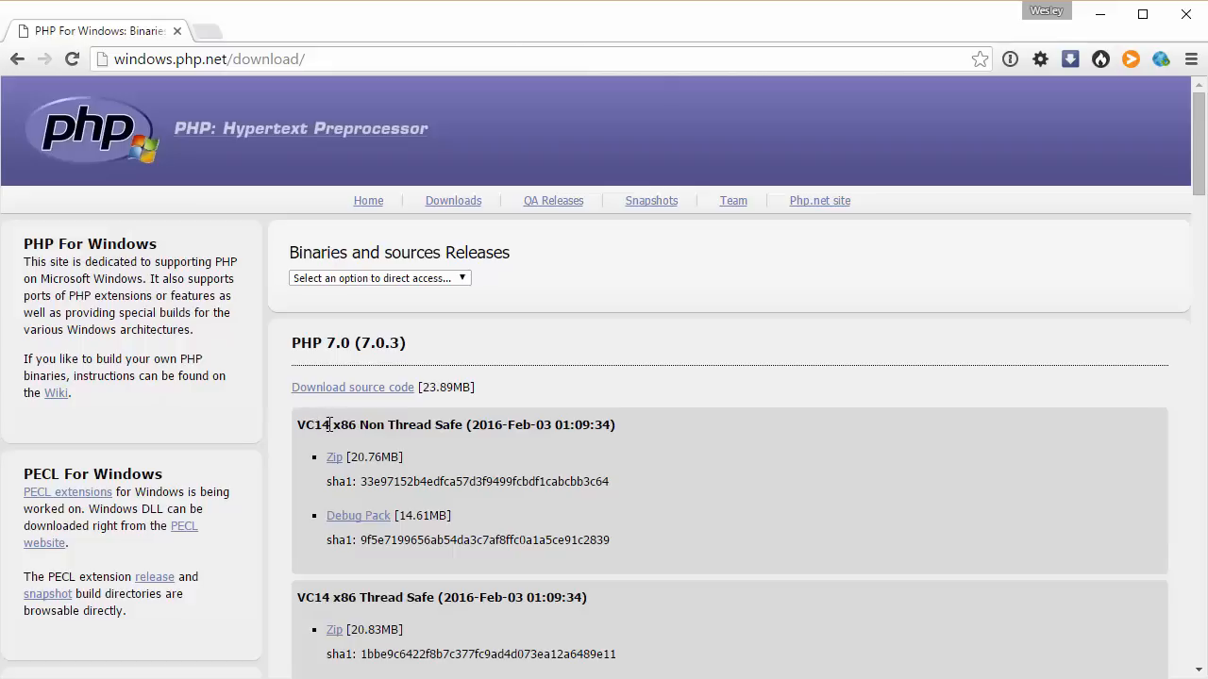
pyautogui.moveTo(305, 426); pyautogui.dragTo(380, 431)
pyautogui.scroll(-2, 634, 491)
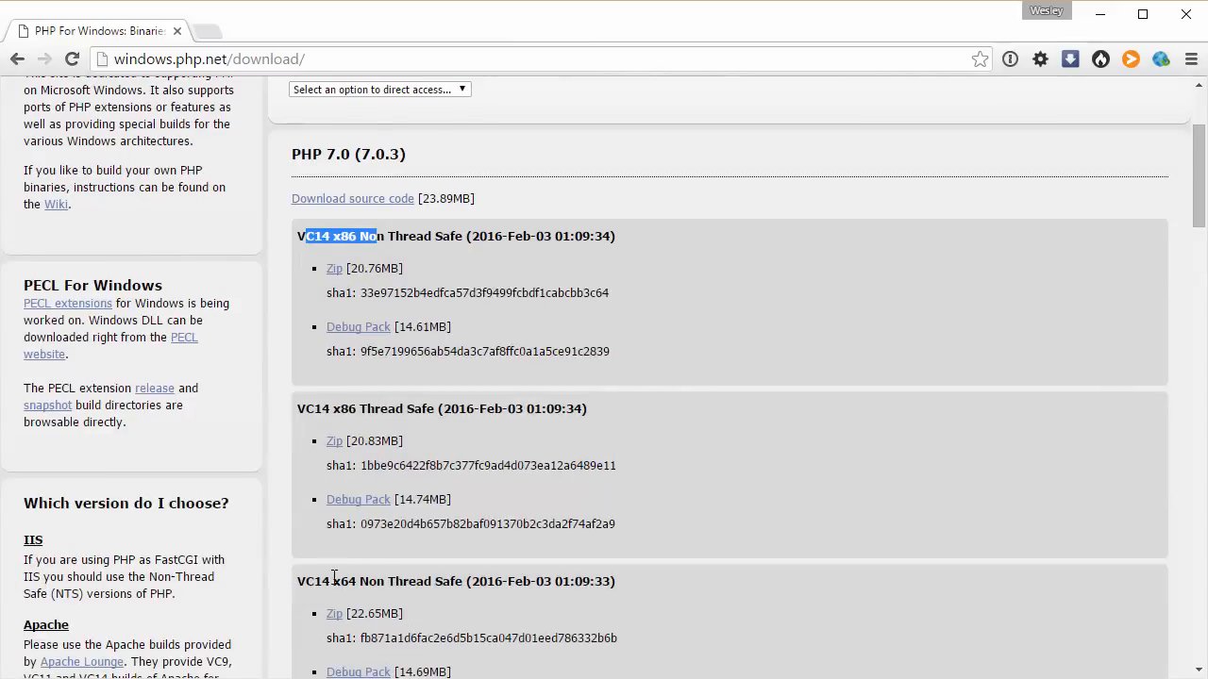
pyautogui.moveTo(330, 582); pyautogui.dragTo(370, 582)
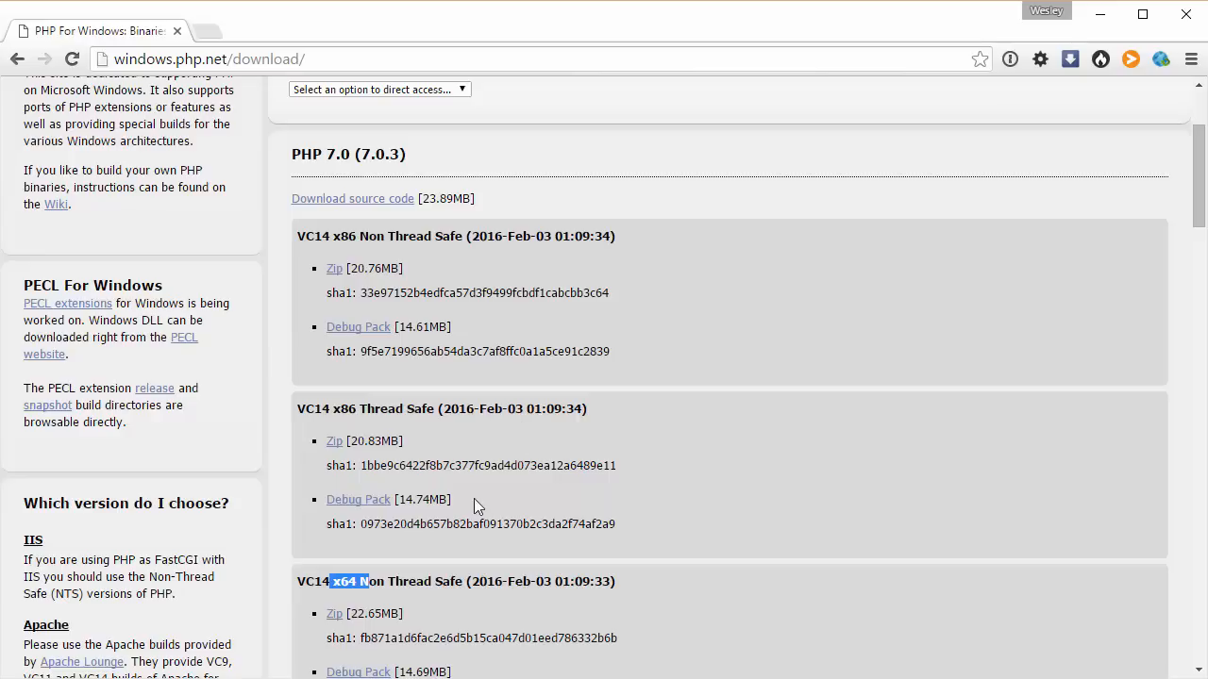
pyautogui.click(377, 583)
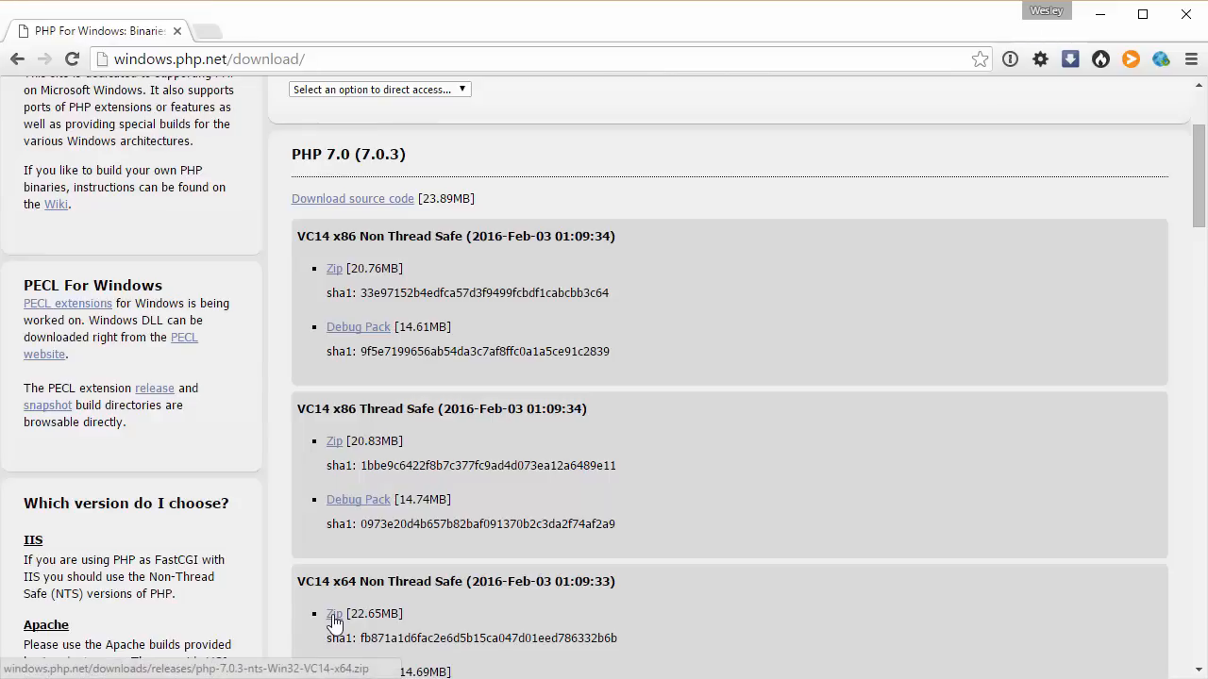
pyautogui.click(334, 615)
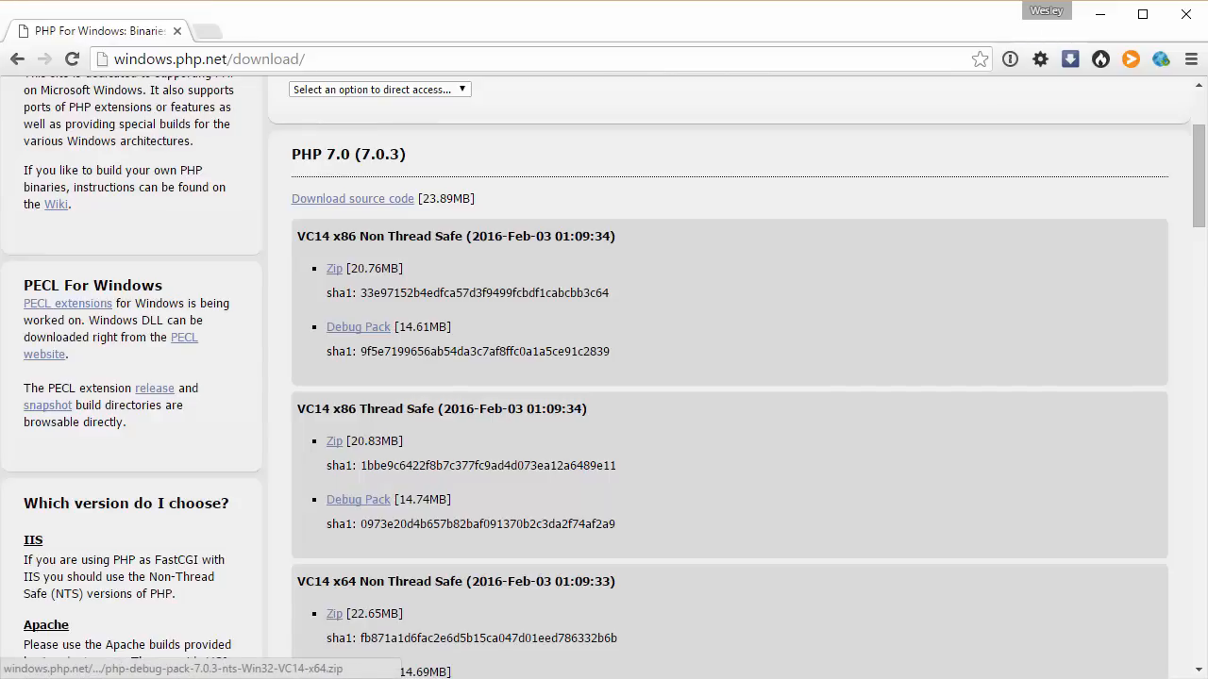
# Switch to File Explorer, open the php folder on drive C: and look through its files
pyautogui.hotkey('alt', 'Tab')
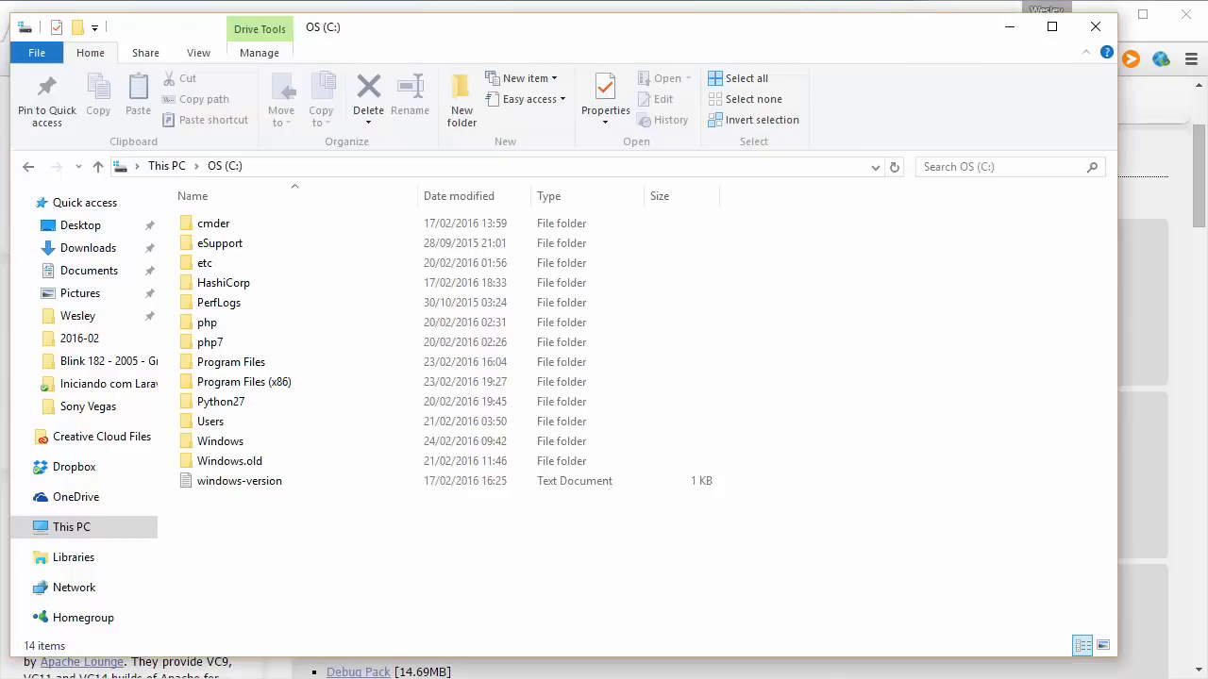
pyautogui.doubleClick(207, 324)
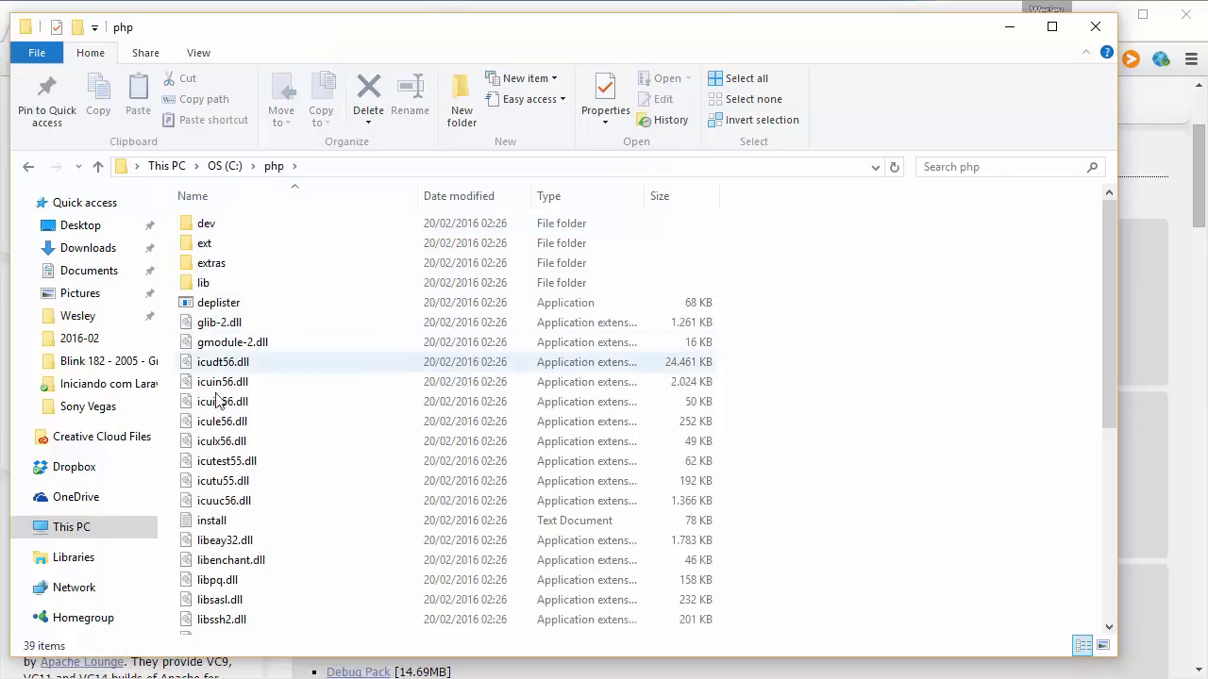
pyautogui.scroll(-6, 318, 386)
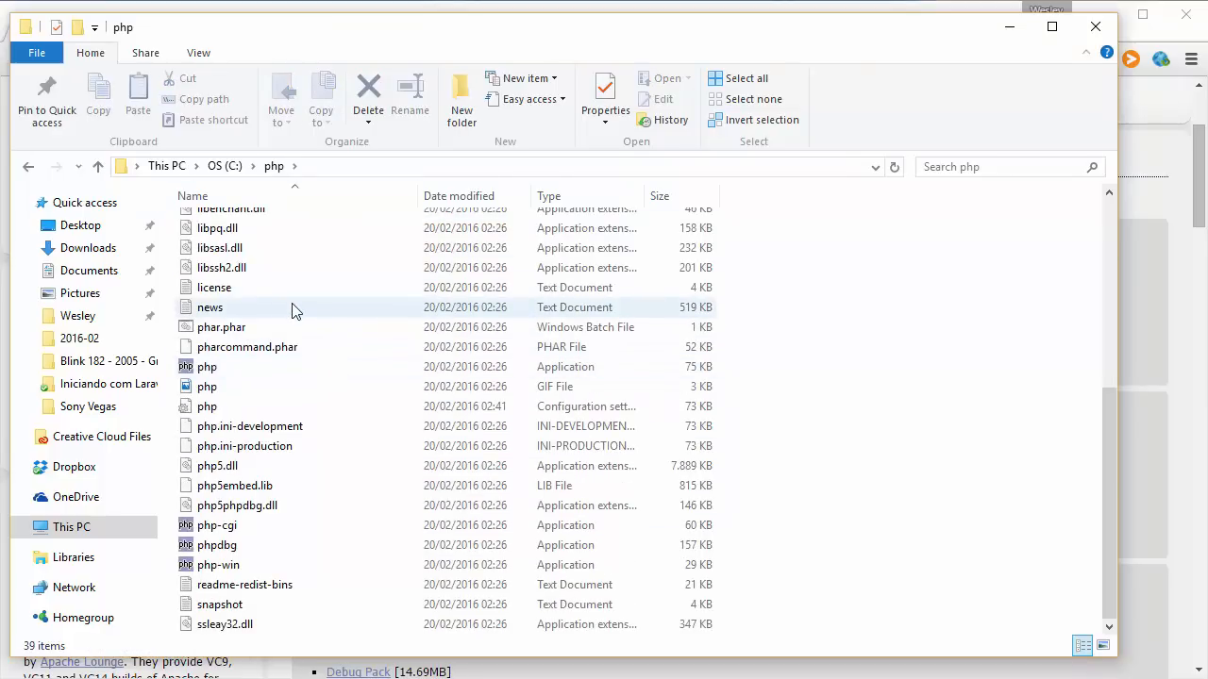
pyautogui.scroll(6, 292, 311)
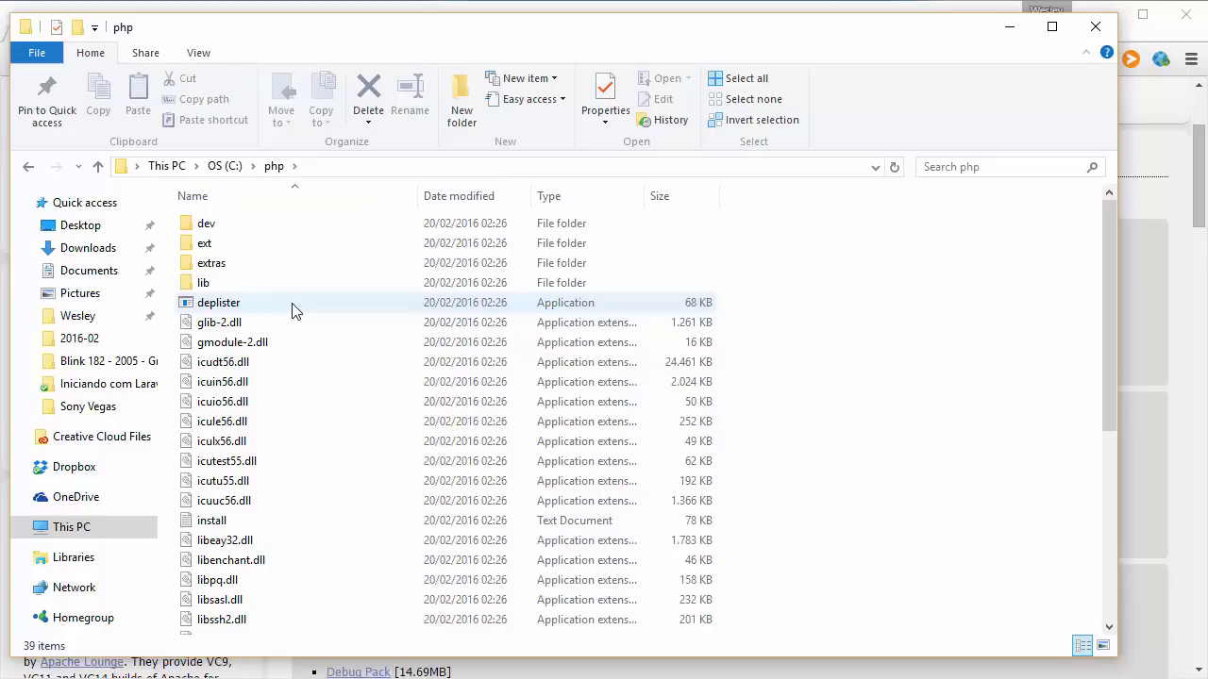
# Switch back to the browser and examine the PHP 7.0 and PHP 5.6 releases and their builds on the downloads page
pyautogui.hotkey('alt', 'Tab')
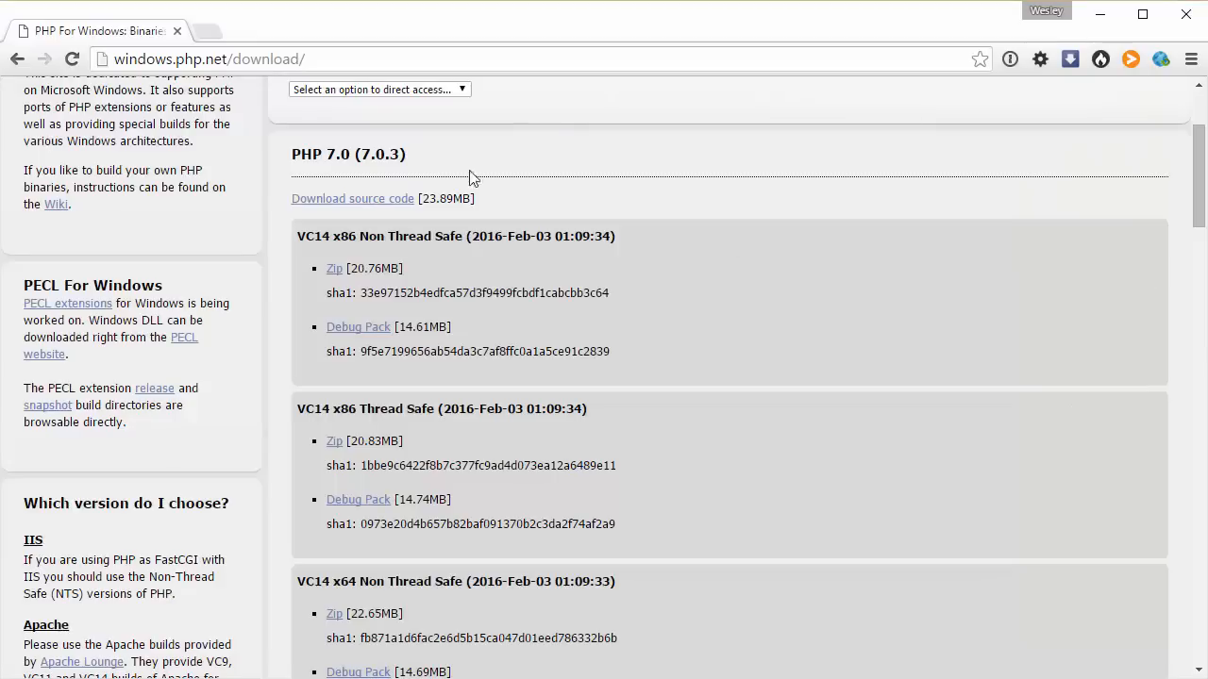
pyautogui.moveTo(324, 156); pyautogui.dragTo(415, 161)
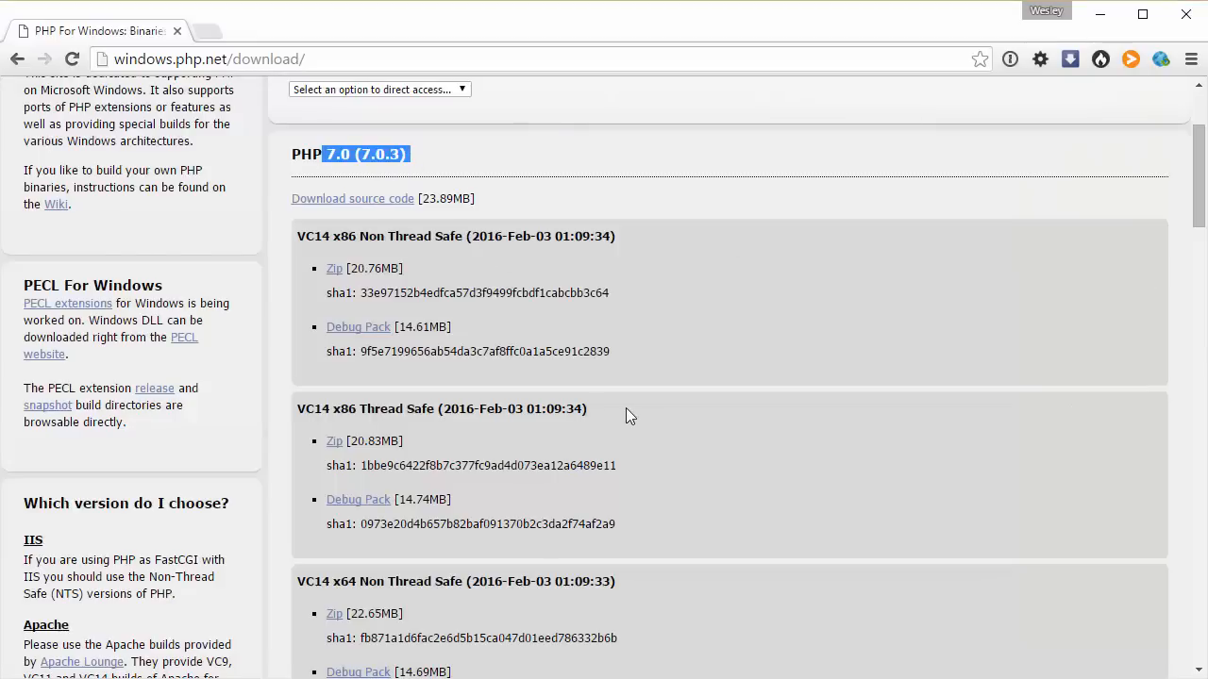
pyautogui.scroll(-5, 626, 408)
pyautogui.moveTo(312, 497); pyautogui.dragTo(412, 500)
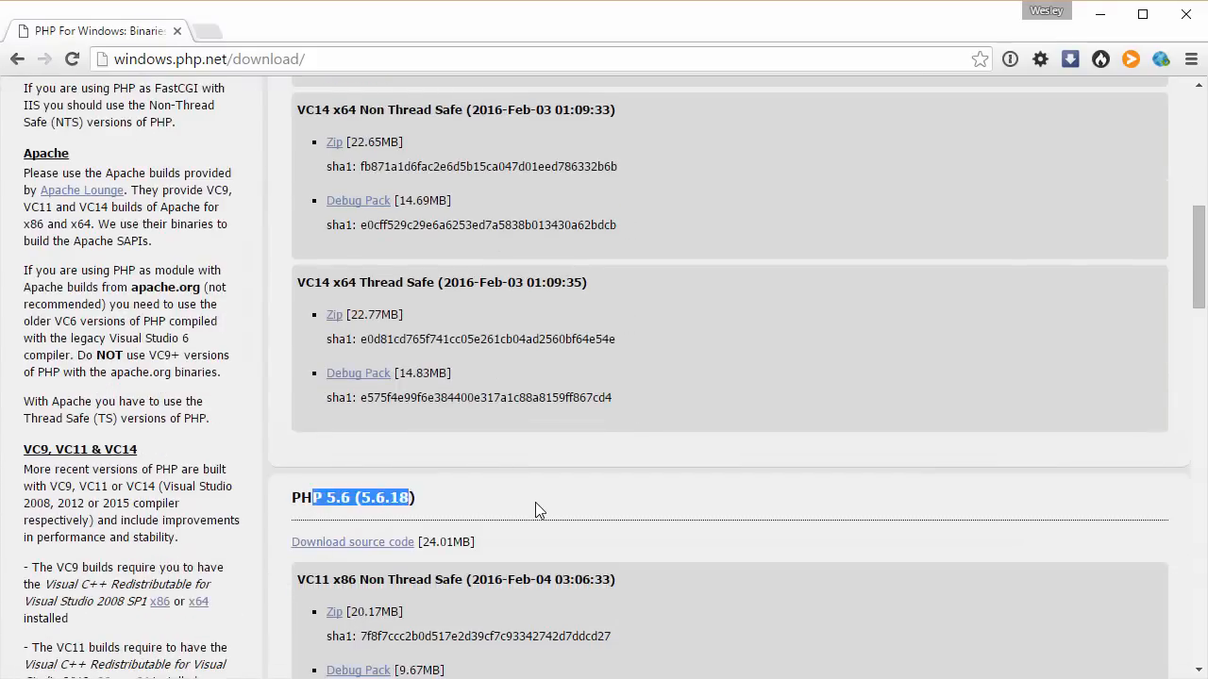
pyautogui.scroll(-1, 535, 502)
pyautogui.scroll(-4, 499, 537)
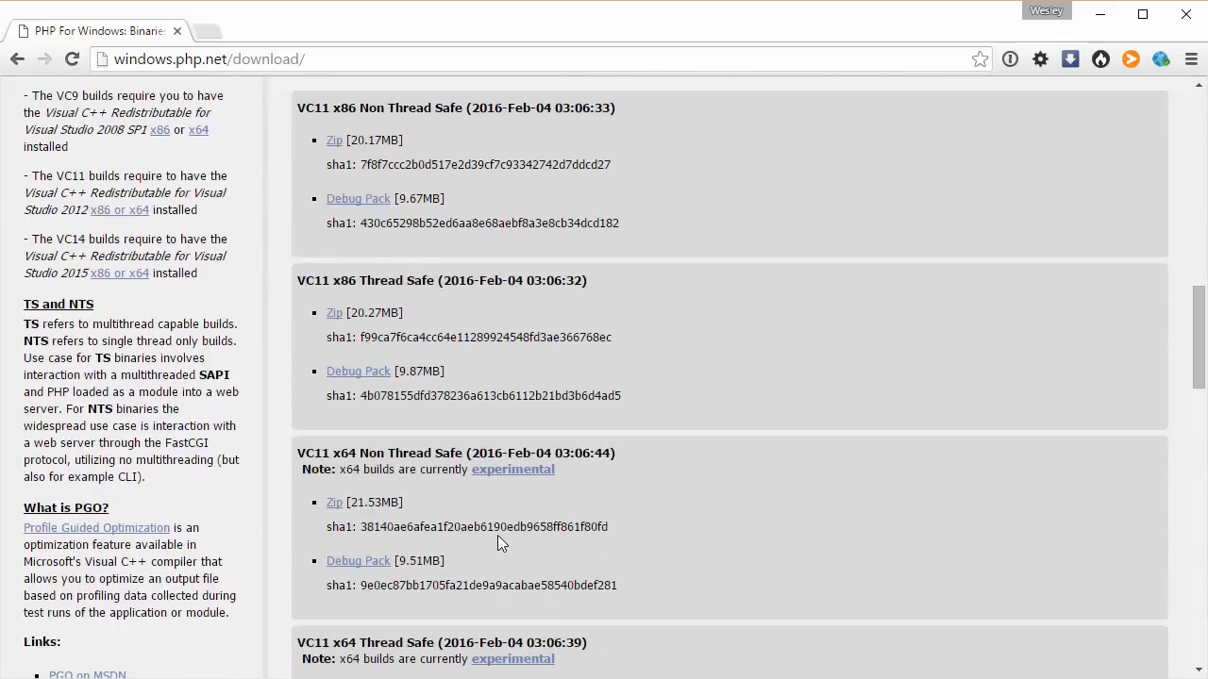
pyautogui.scroll(4, 763, 332)
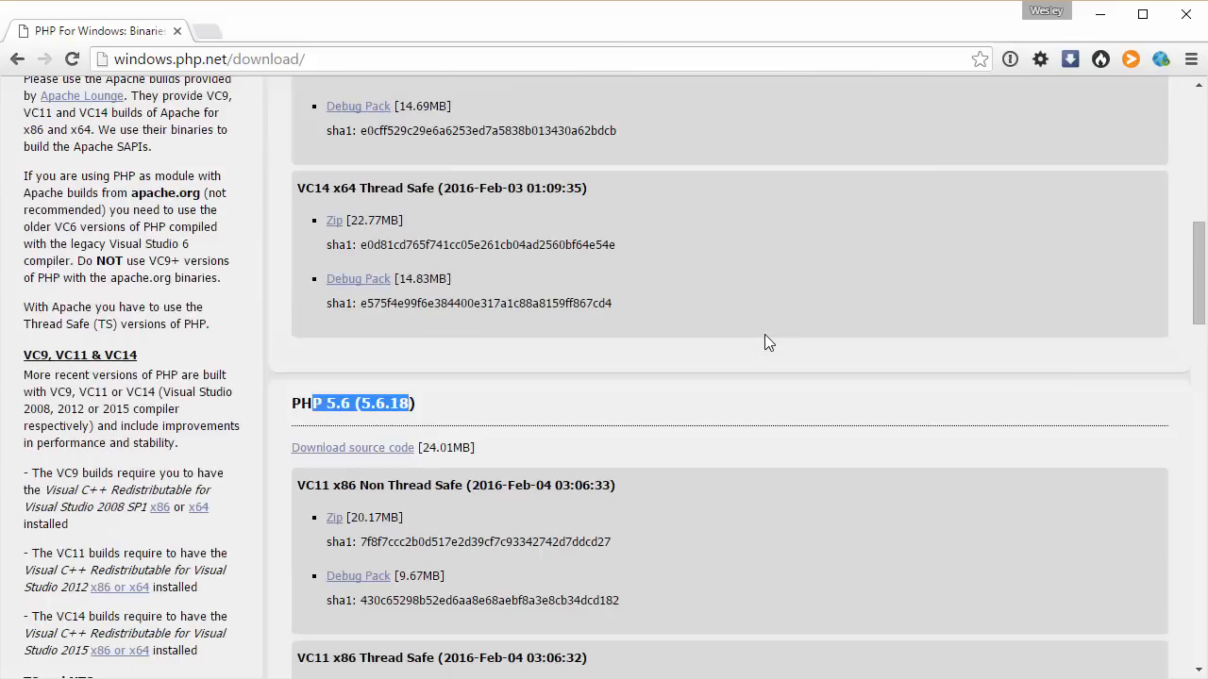
pyautogui.scroll(8, 764, 334)
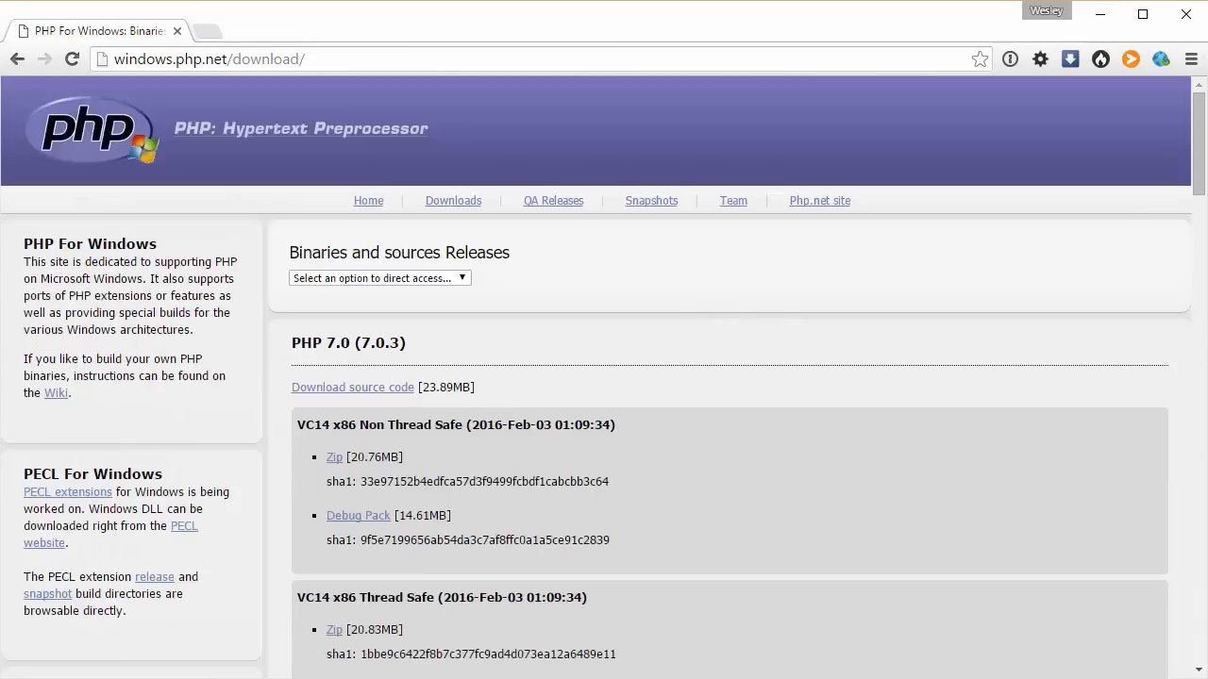
# Switch to File Explorer, go back to drive C: and check the details of the php and php7 folders
pyautogui.hotkey('alt', 'Tab')
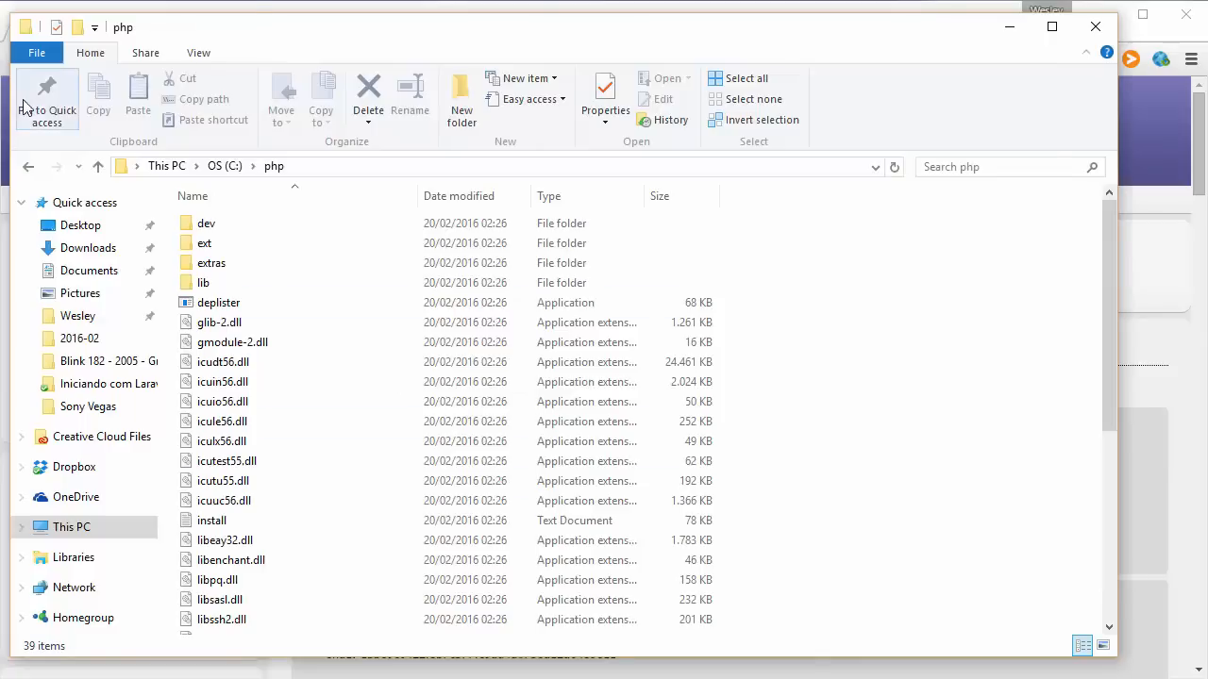
pyautogui.click(227, 168)
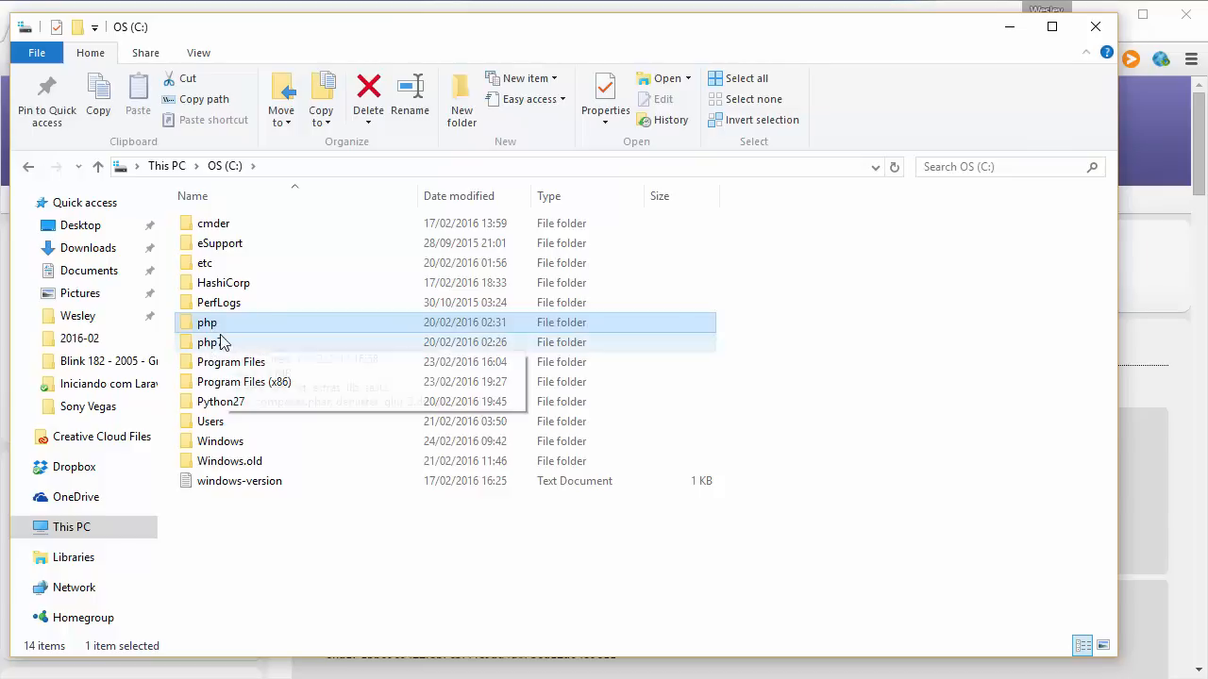
pyautogui.moveTo(213, 334)
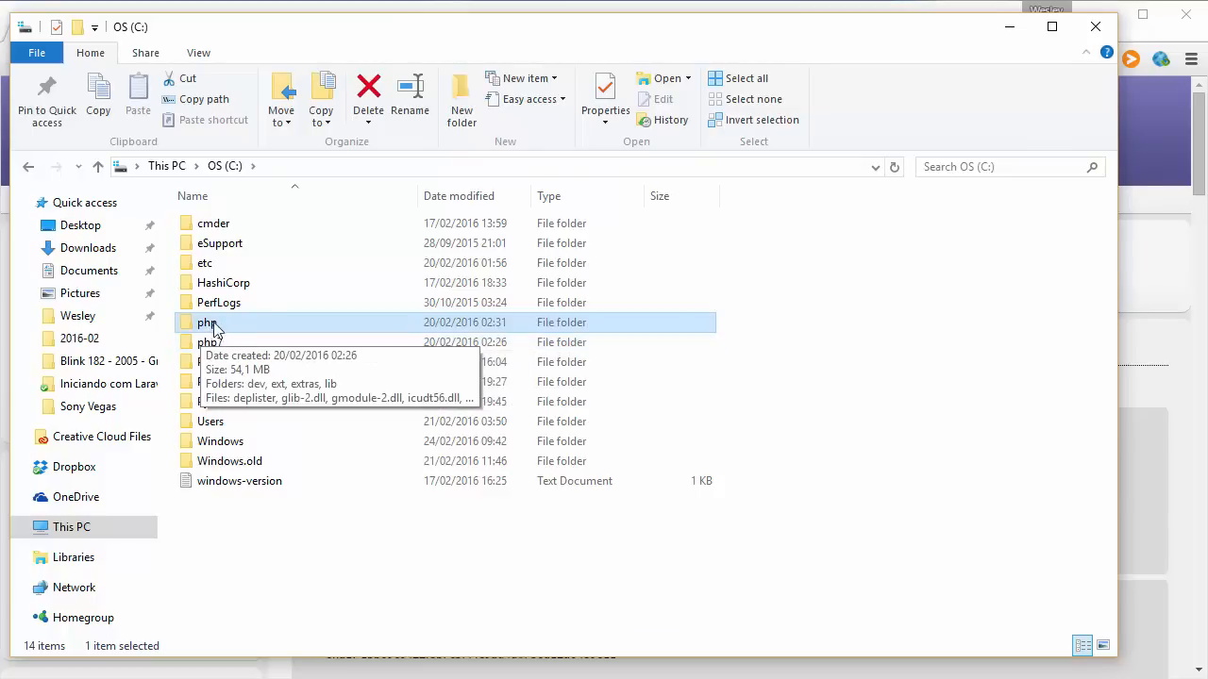
pyautogui.click(210, 344)
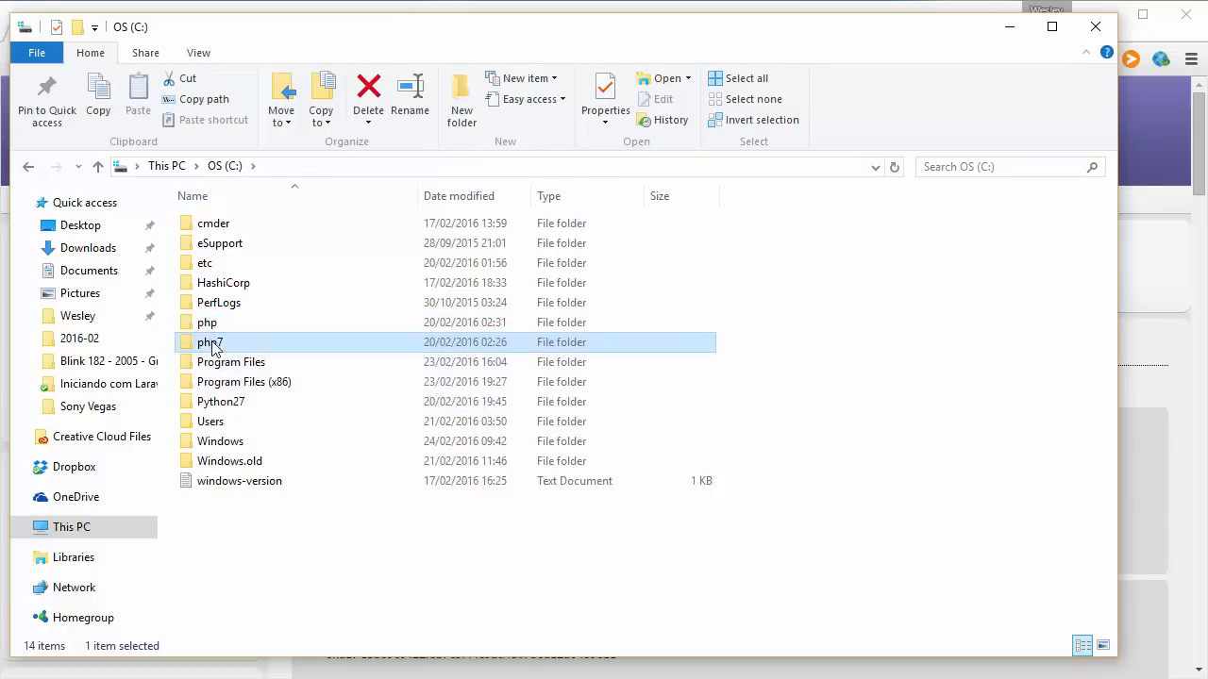
pyautogui.moveTo(213, 347)
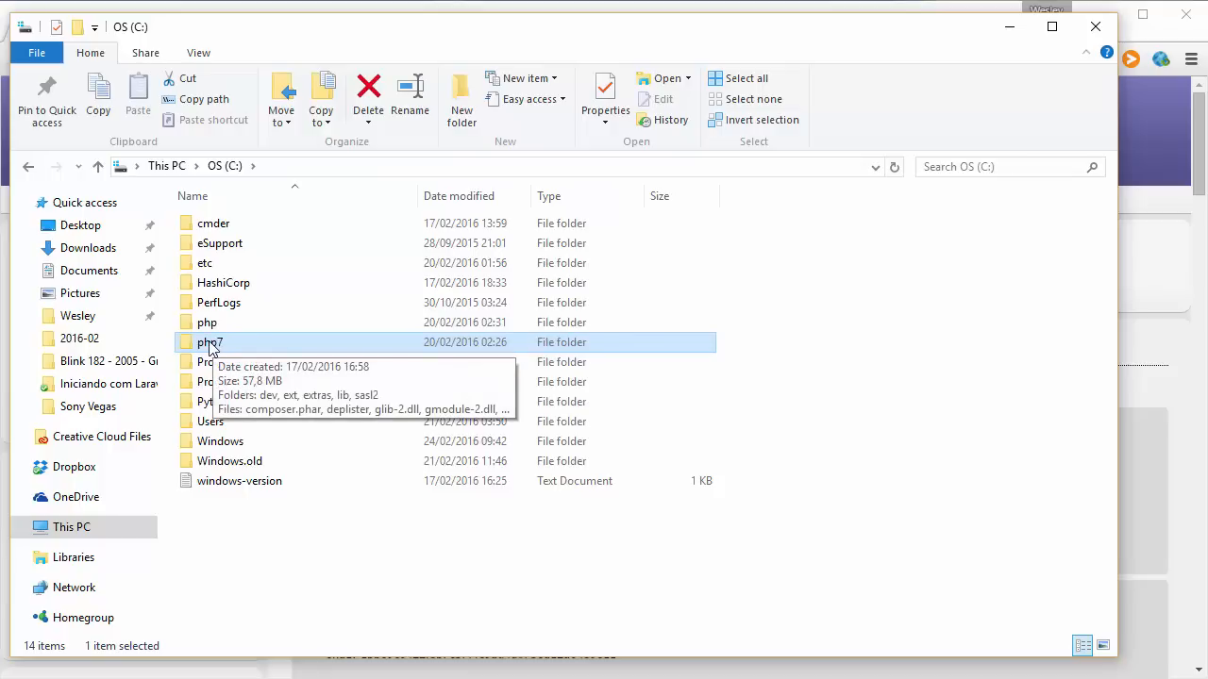
# Open the php7 folder and inspect the php7 application among its files
pyautogui.doubleClick(211, 343)
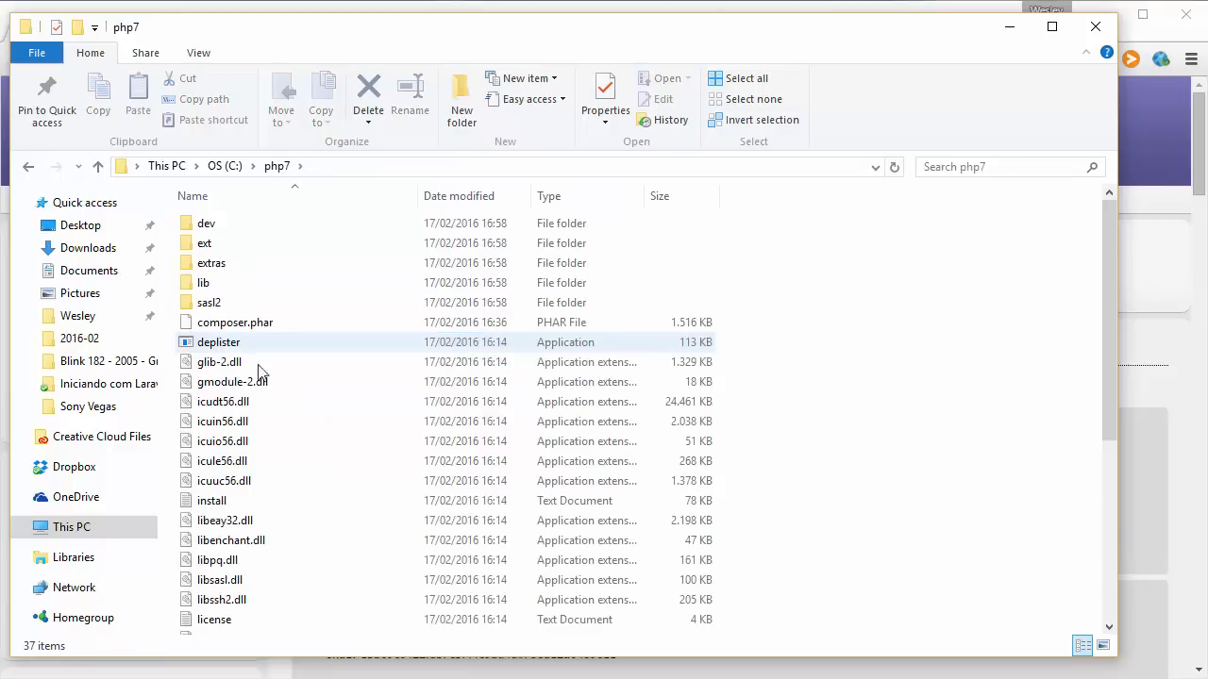
pyautogui.scroll(-5, 261, 372)
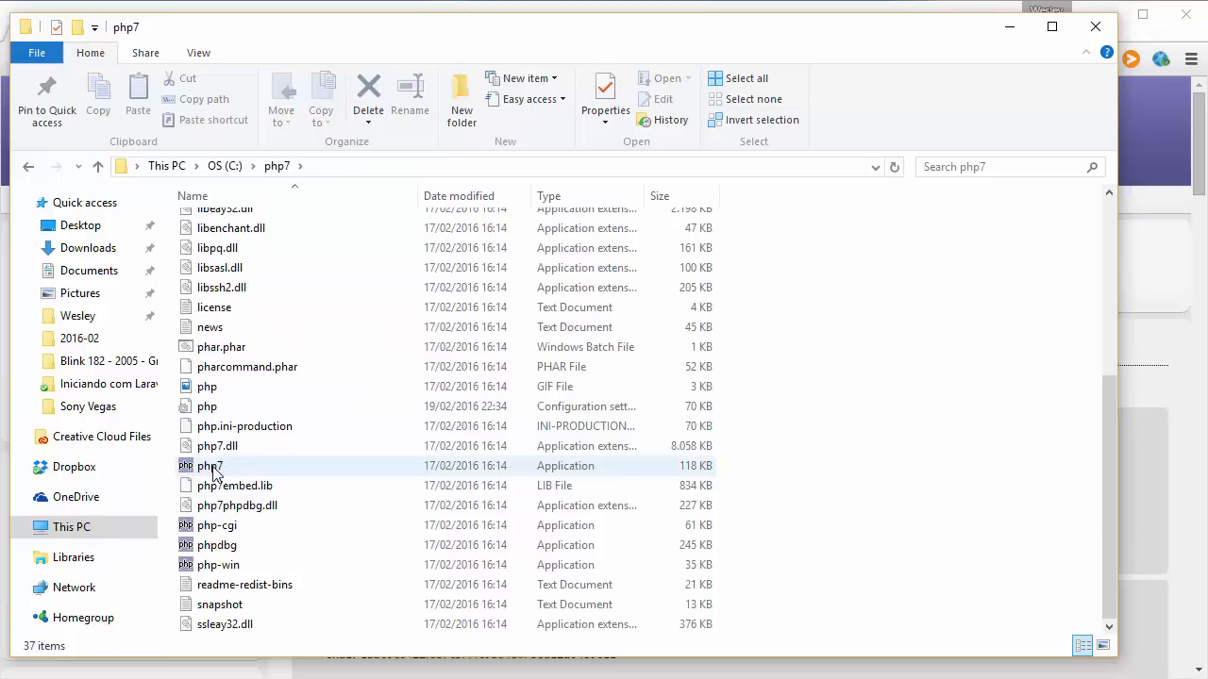
pyautogui.click(209, 472)
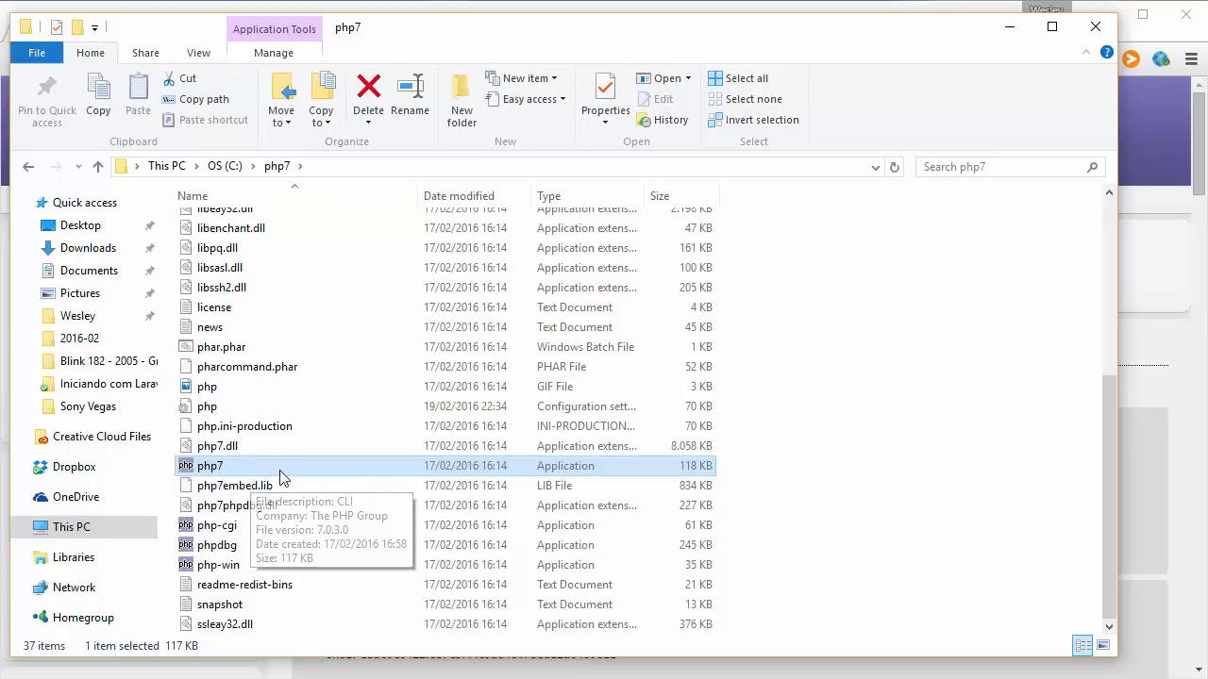
pyautogui.scroll(5, 283, 477)
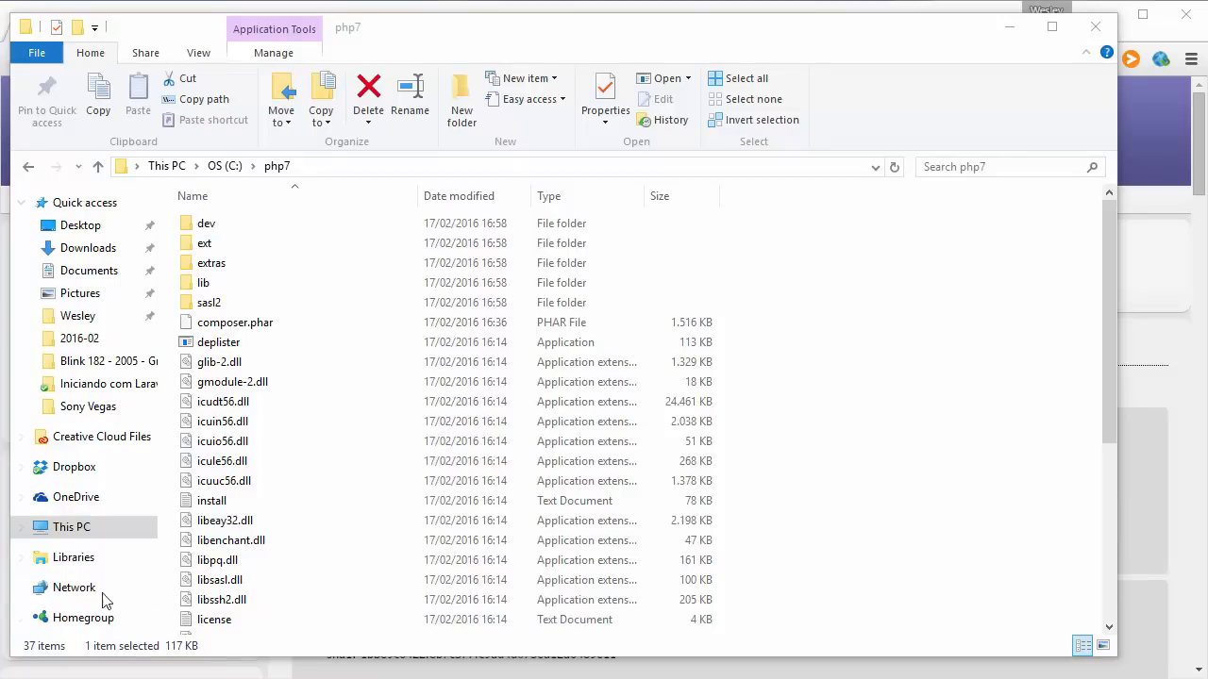
# Open the computer's advanced system properties and bring up the Environment Variables dialog
pyautogui.rightClick(91, 541)
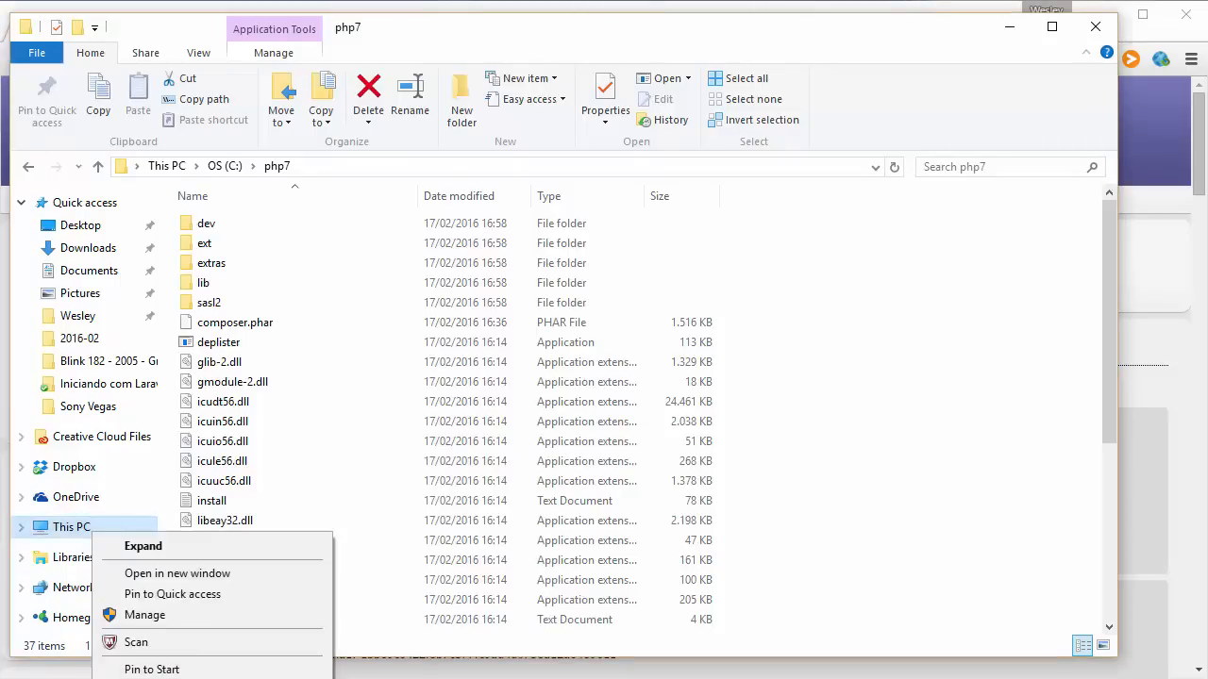
pyautogui.click(189, 678)
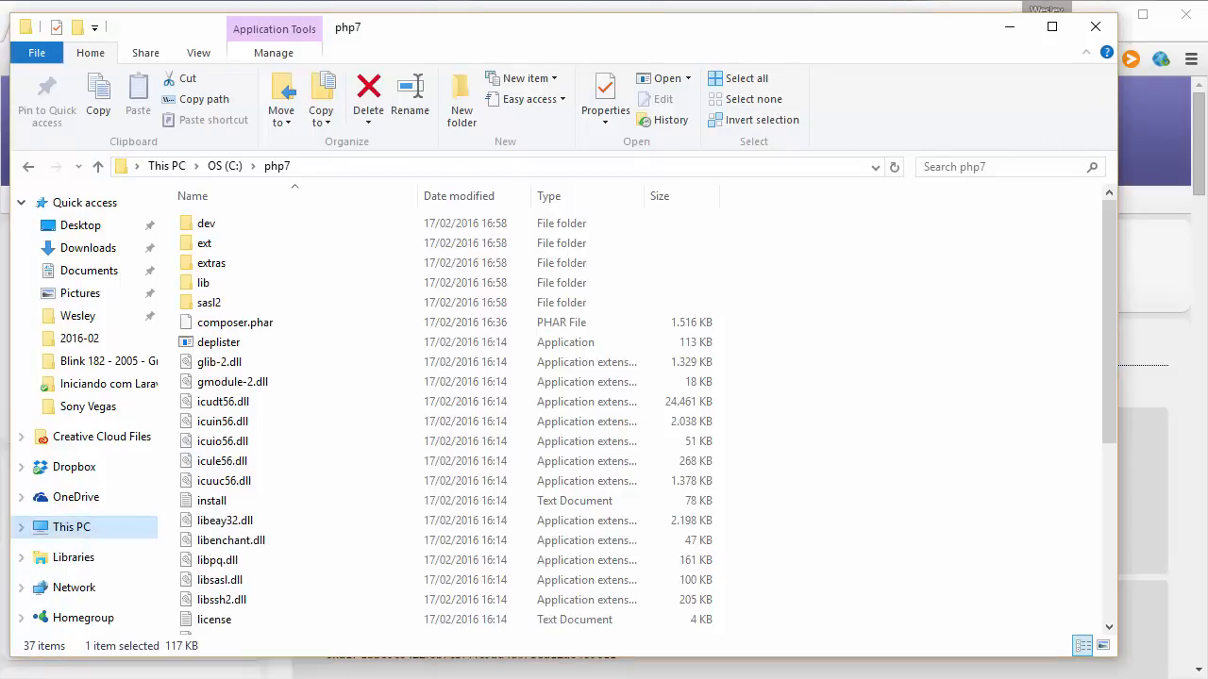
pyautogui.moveTo(1009, 246); pyautogui.dragTo(232, 55)
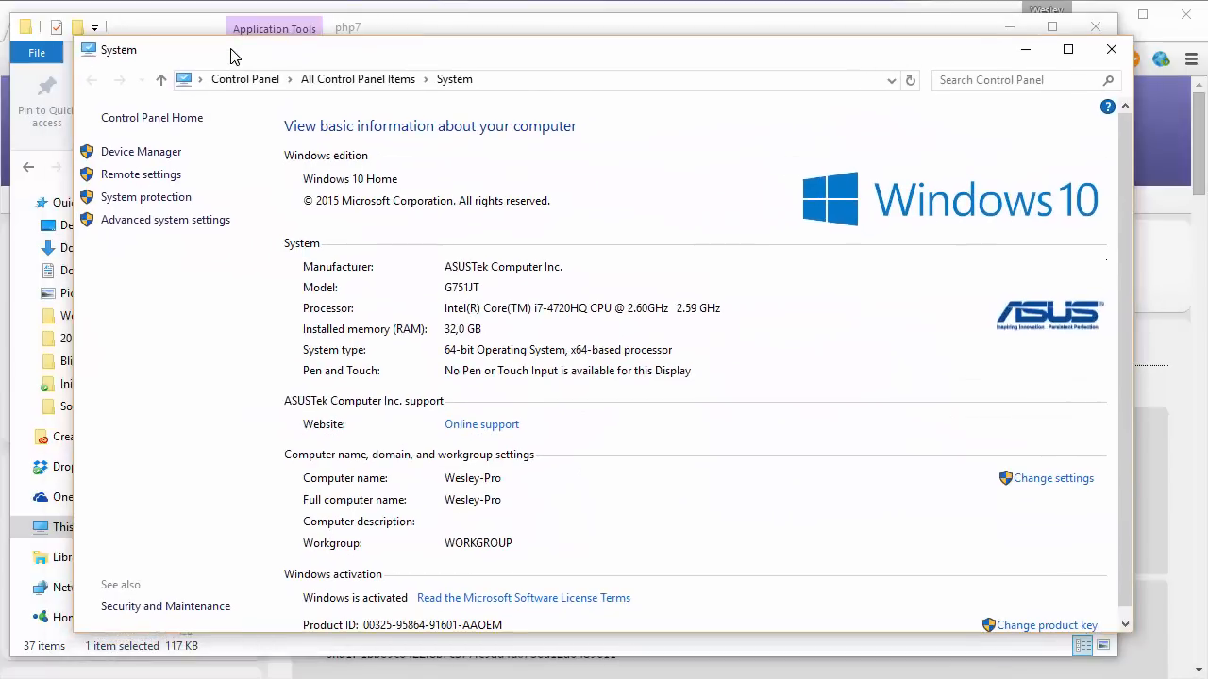
pyautogui.click(153, 227)
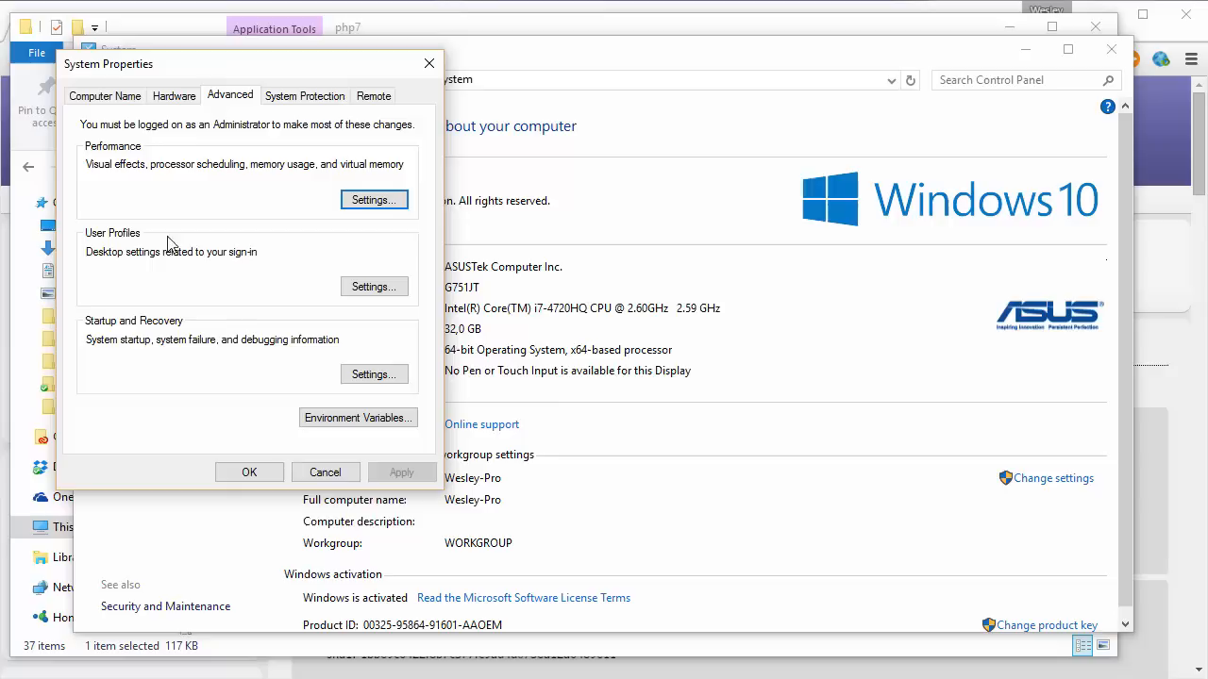
pyautogui.click(368, 424)
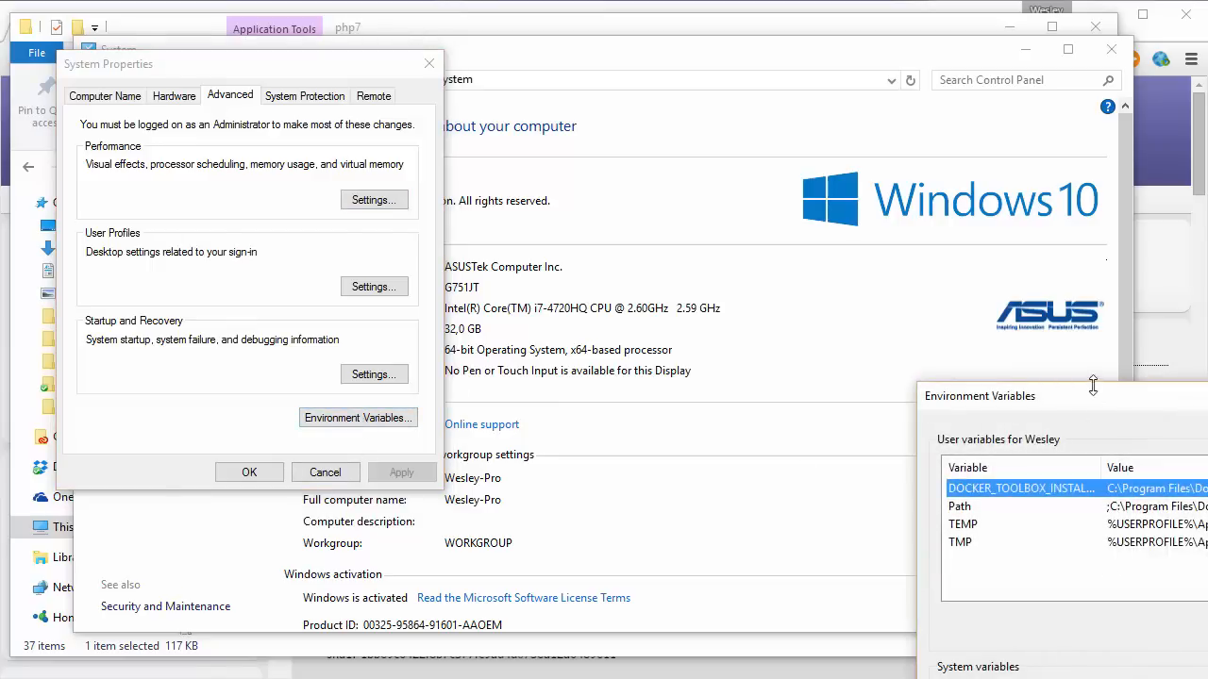
pyautogui.moveTo(1085, 396); pyautogui.dragTo(448, 85)
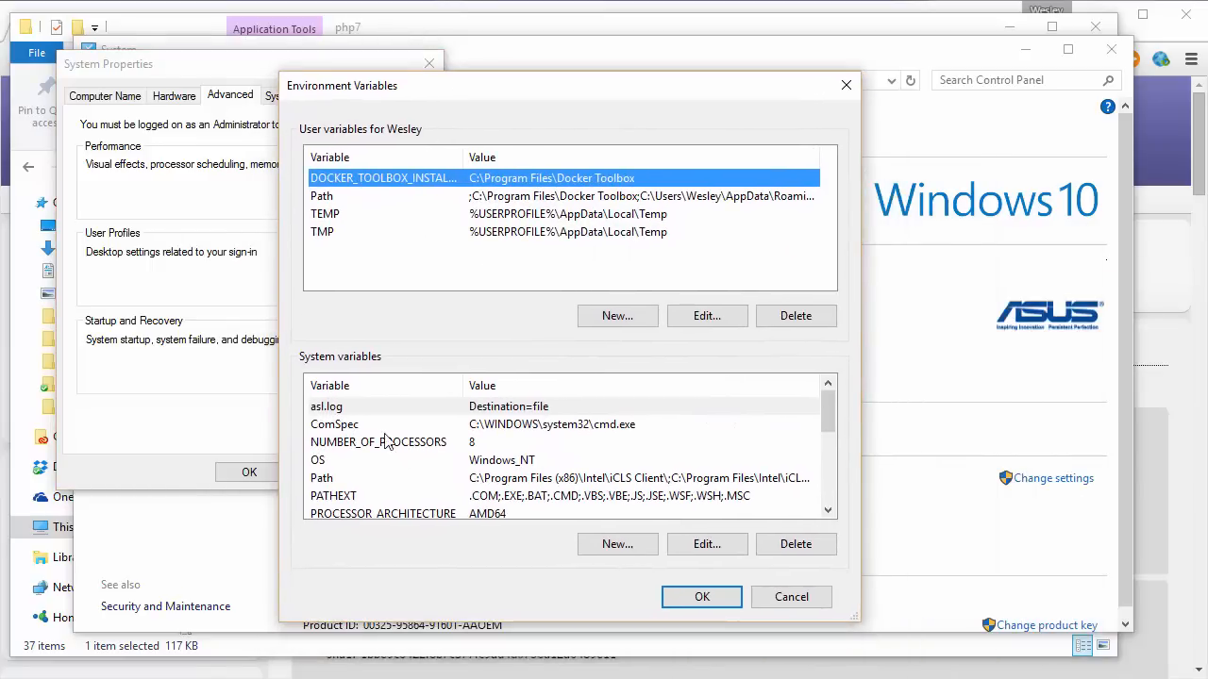
# Open the system Path variable for editing and check its list for the c:\php and c:\php7 entries
pyautogui.scroll(-1, 414, 441)
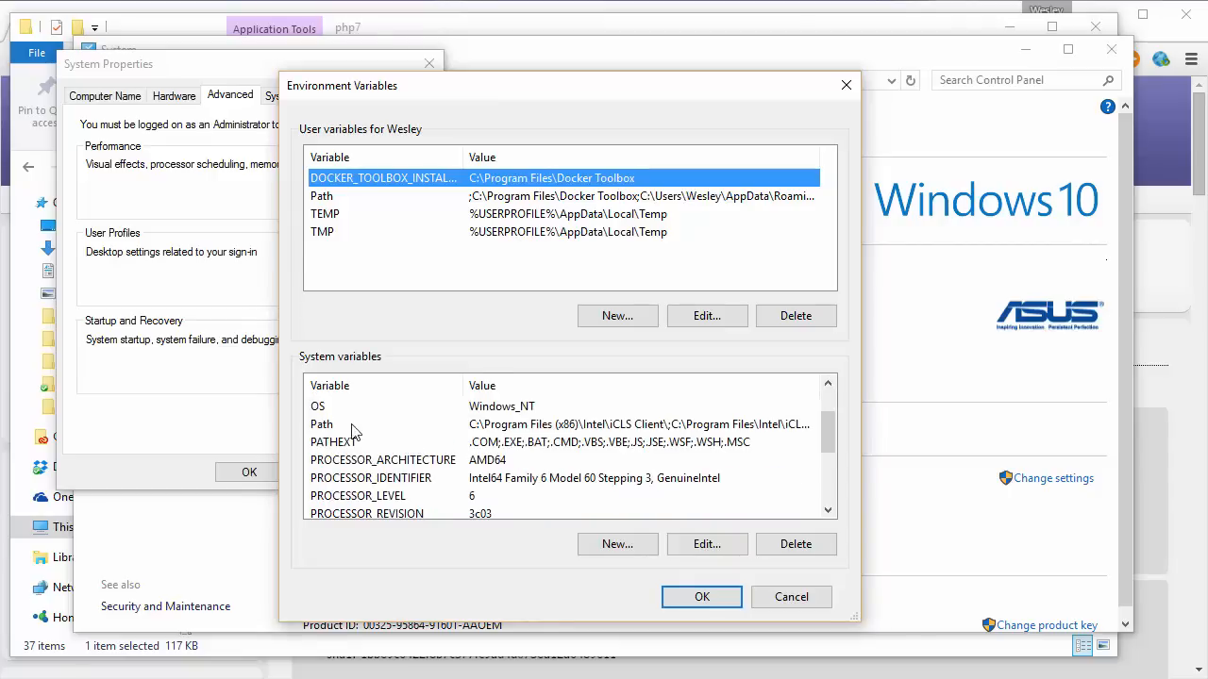
pyautogui.doubleClick(322, 425)
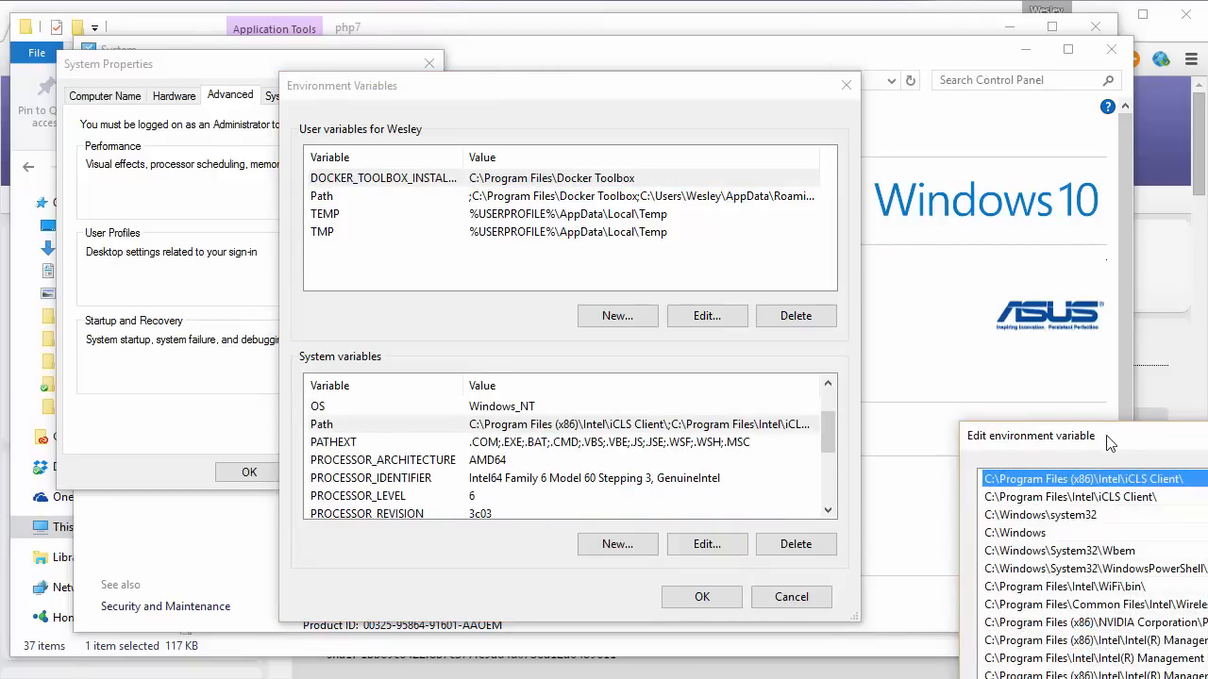
pyautogui.moveTo(1109, 440); pyautogui.dragTo(521, 132)
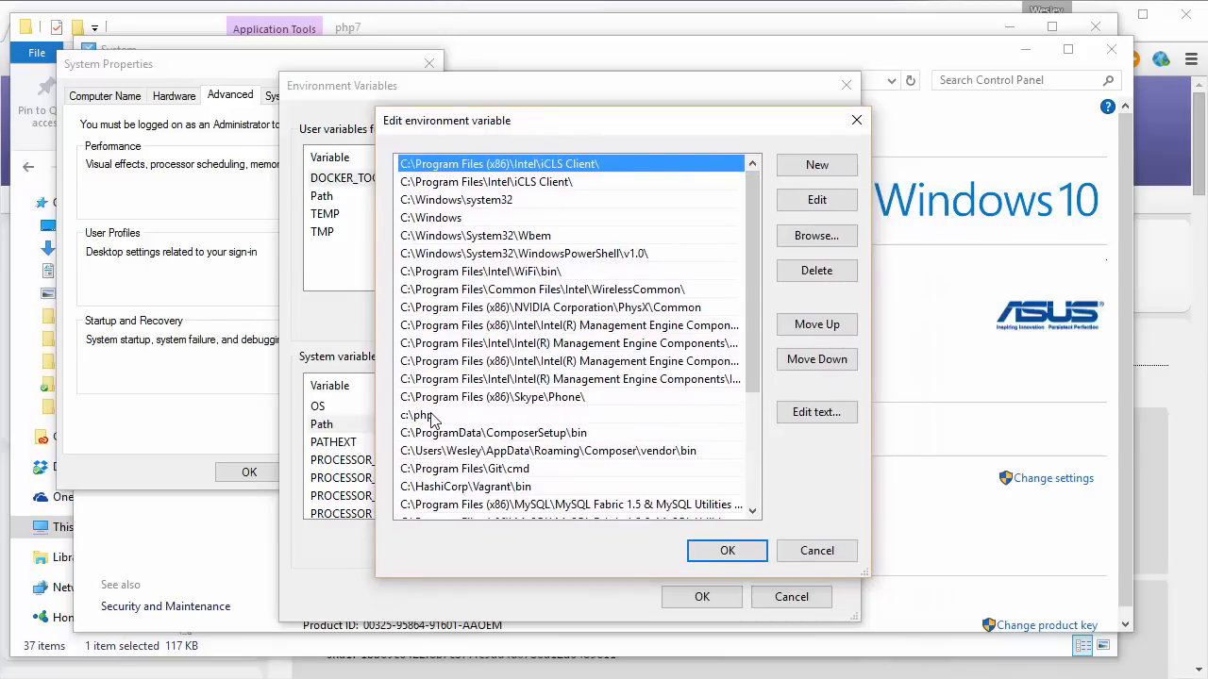
pyautogui.click(435, 416)
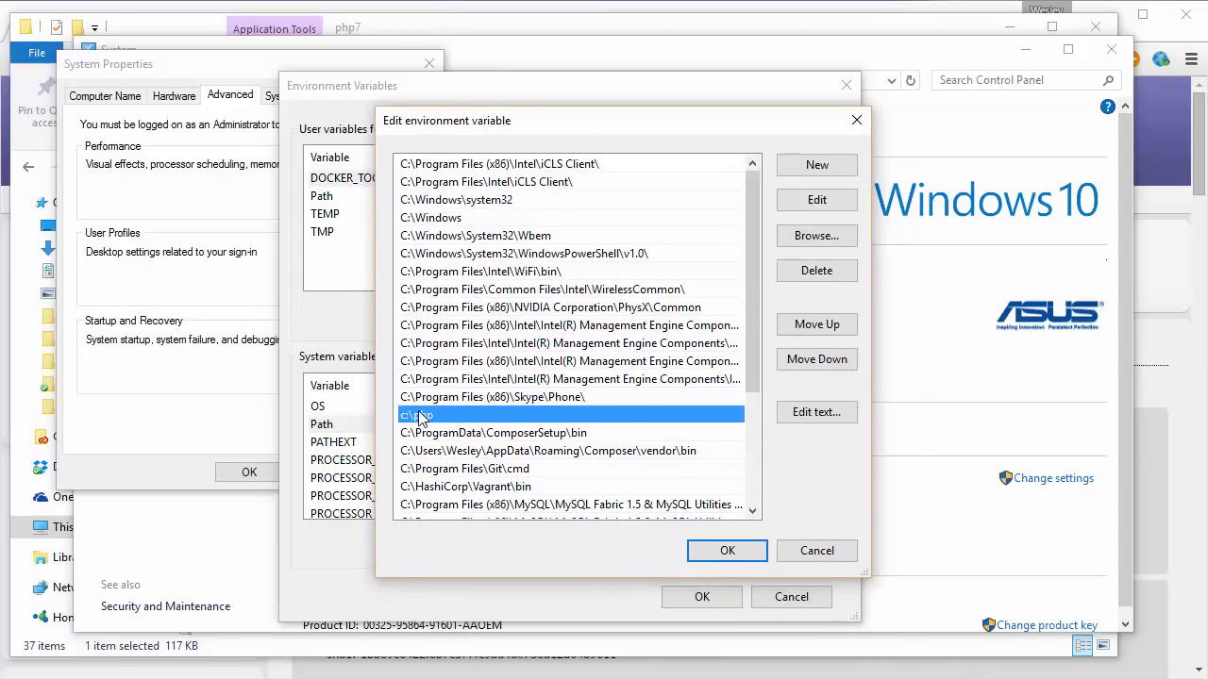
pyautogui.moveTo(755, 362); pyautogui.dragTo(753, 410)
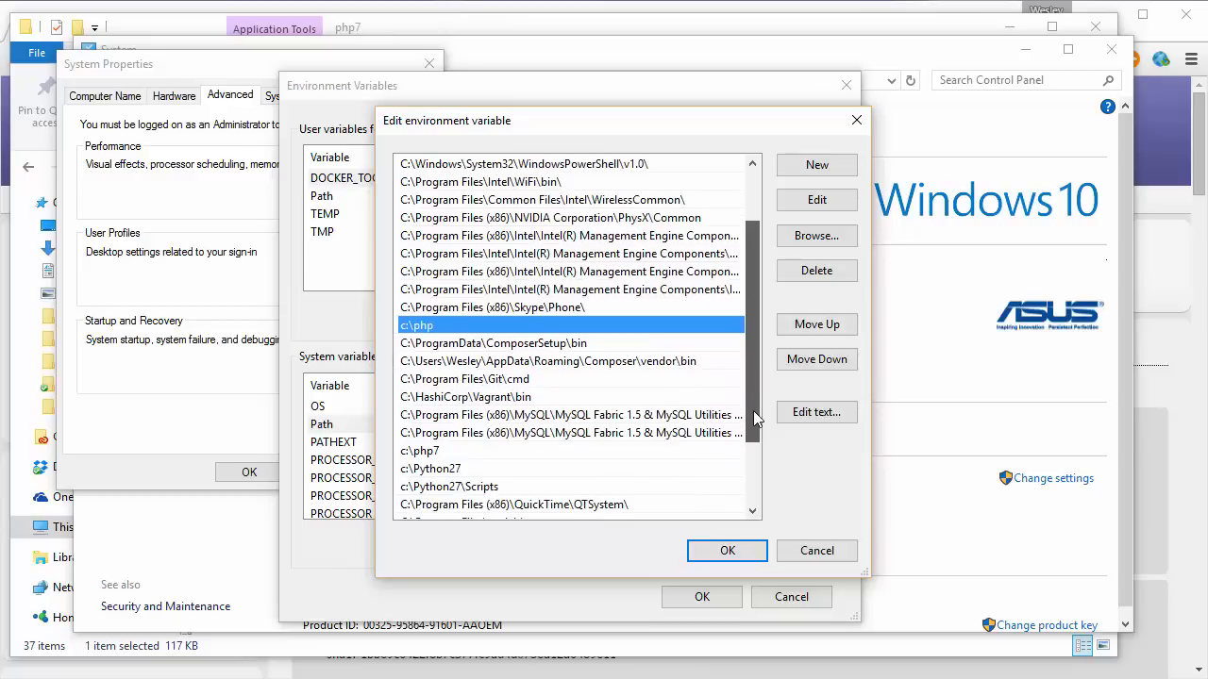
# Compare the positions of the c:\php and c:\php7 entries in the Path list, selecting the c:\php7 entry
pyautogui.moveTo(560, 434); pyautogui.dragTo(442, 440)
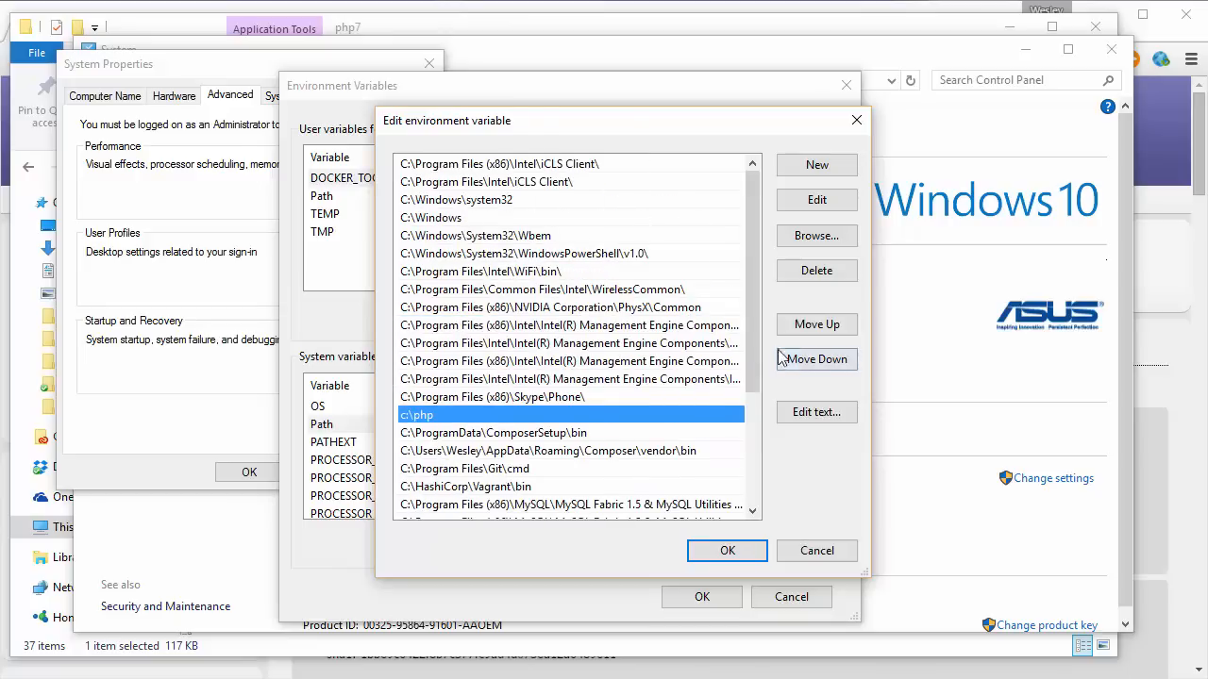
pyautogui.moveTo(751, 361); pyautogui.dragTo(748, 404)
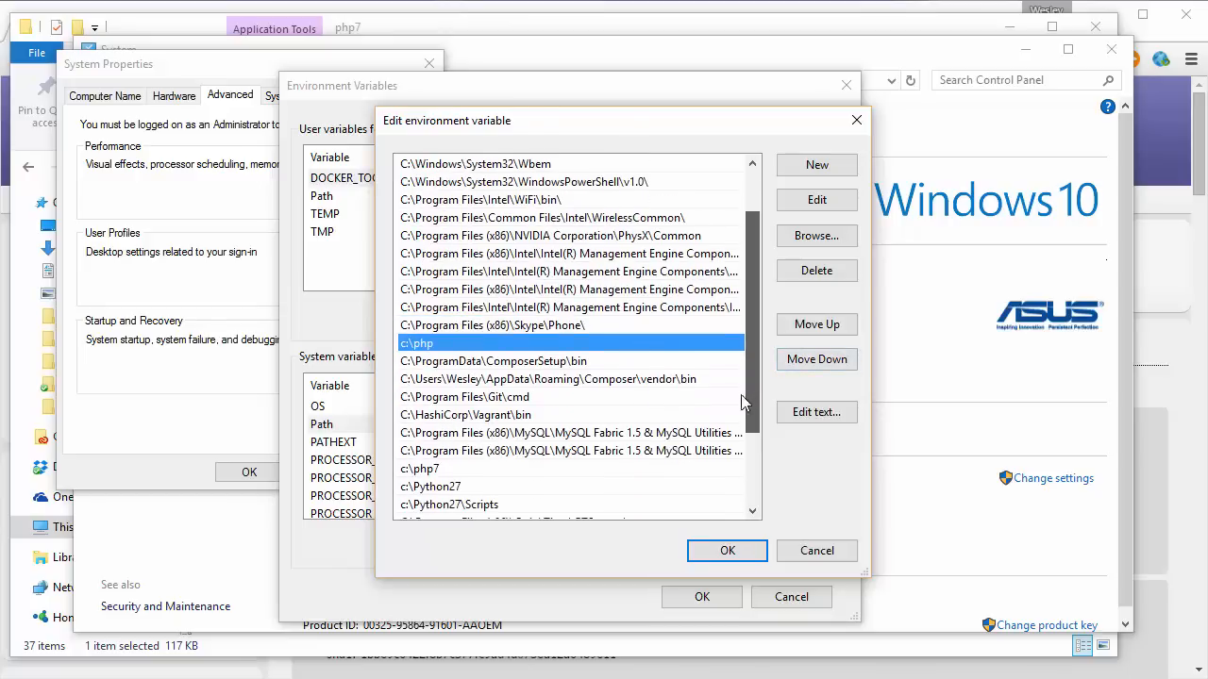
pyautogui.click(431, 470)
pyautogui.scroll(-1, 444, 406)
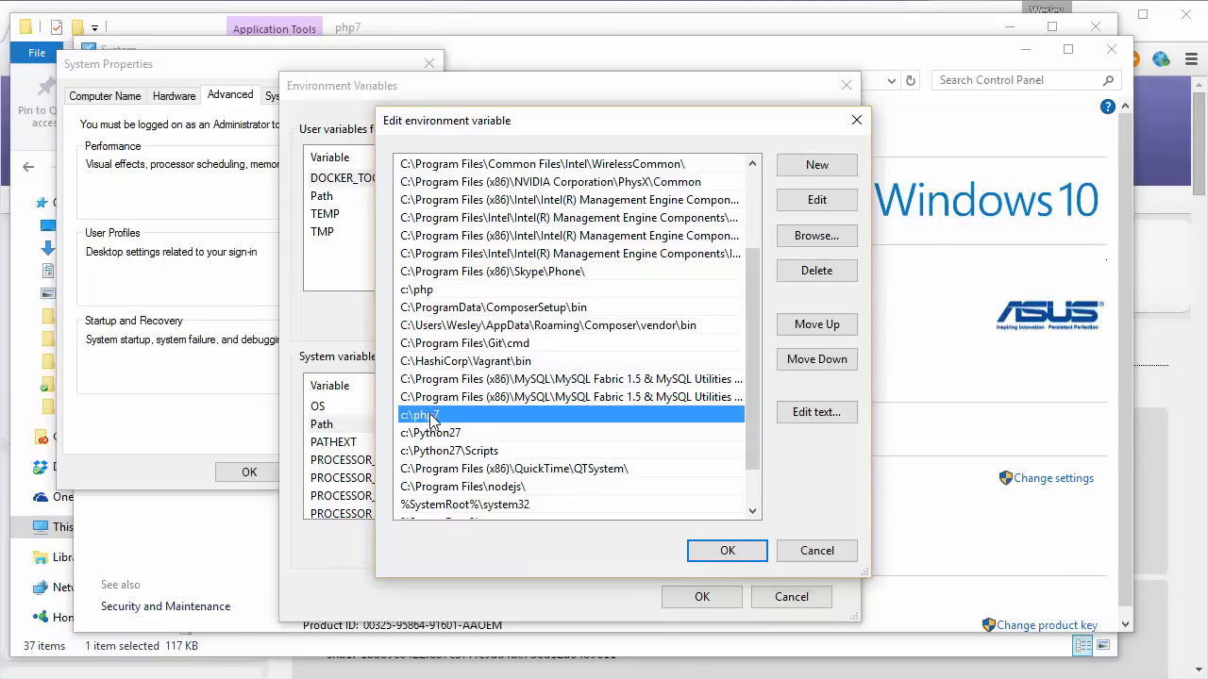
pyautogui.scroll(-1, 433, 418)
pyautogui.scroll(1, 436, 417)
# Accept the Path list and close the Environment Variables, System Properties and System windows
pyautogui.click(728, 550)
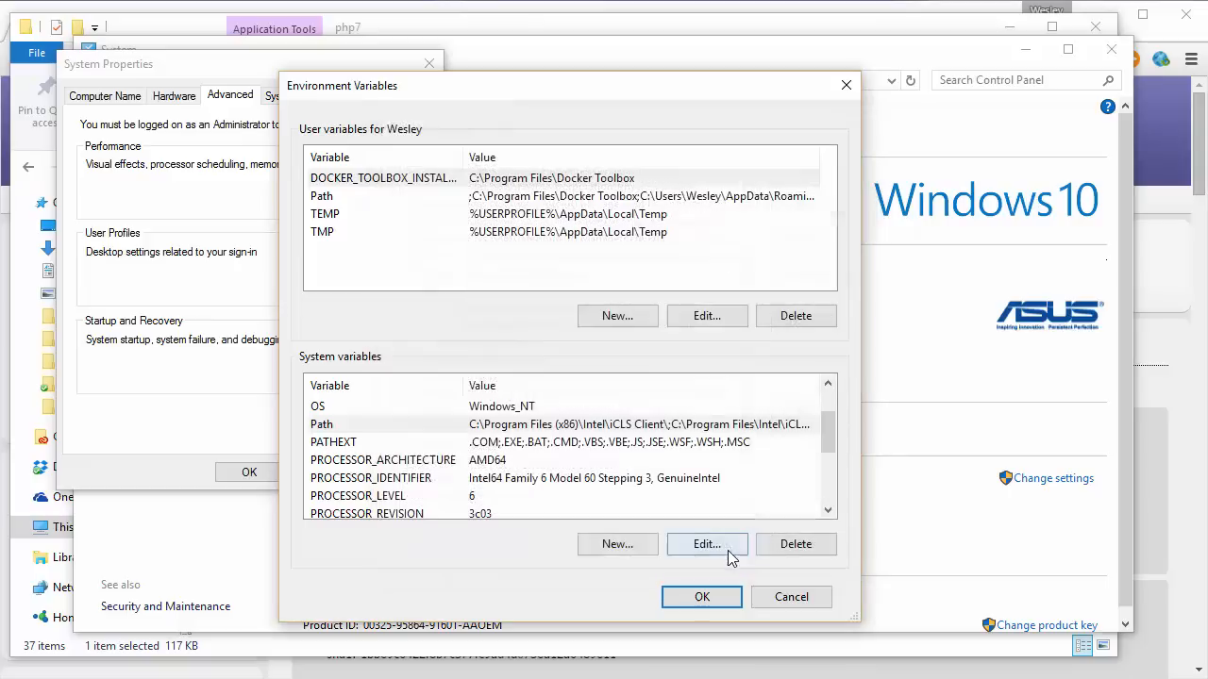
pyautogui.click(698, 602)
pyautogui.click(247, 473)
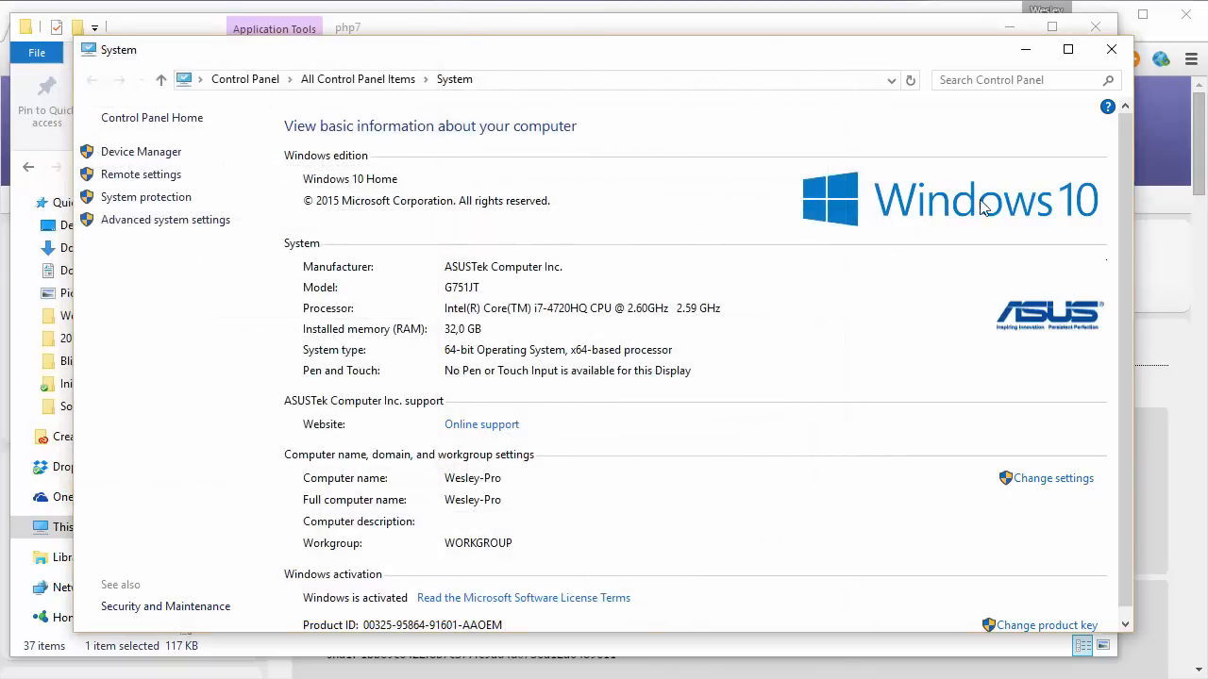
pyautogui.click(1110, 50)
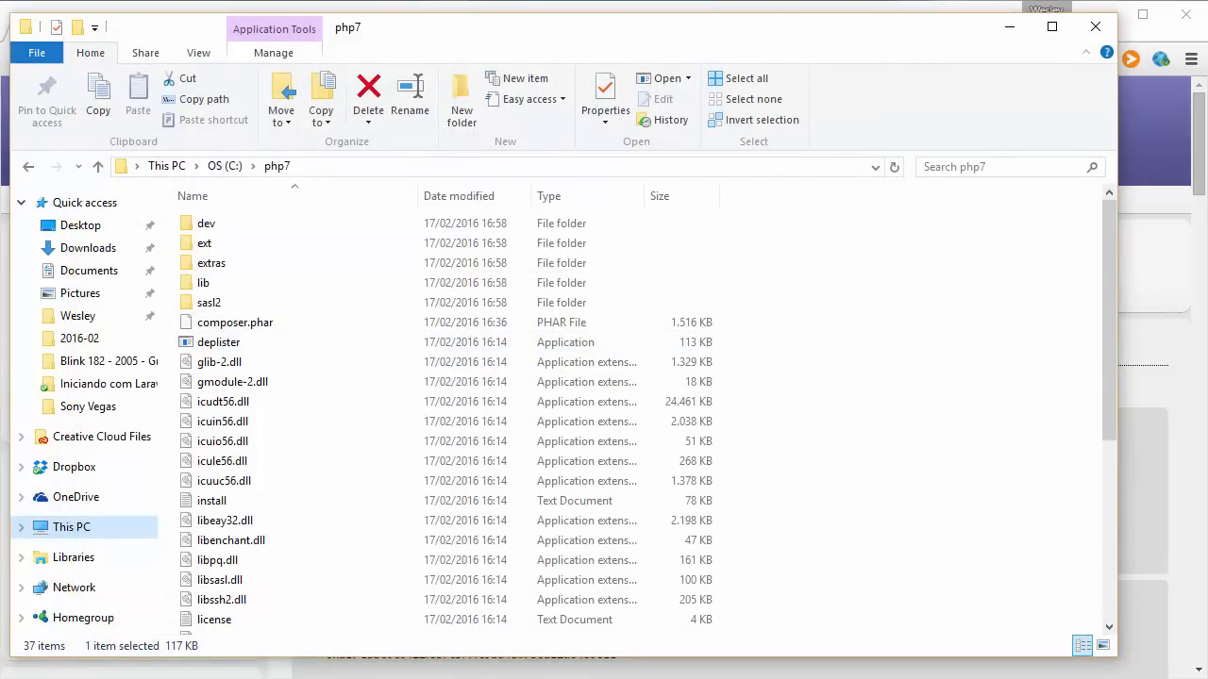
# Switch to Cmder and check the default PHP version with php -v
pyautogui.hotkey('alt', 'Tab')
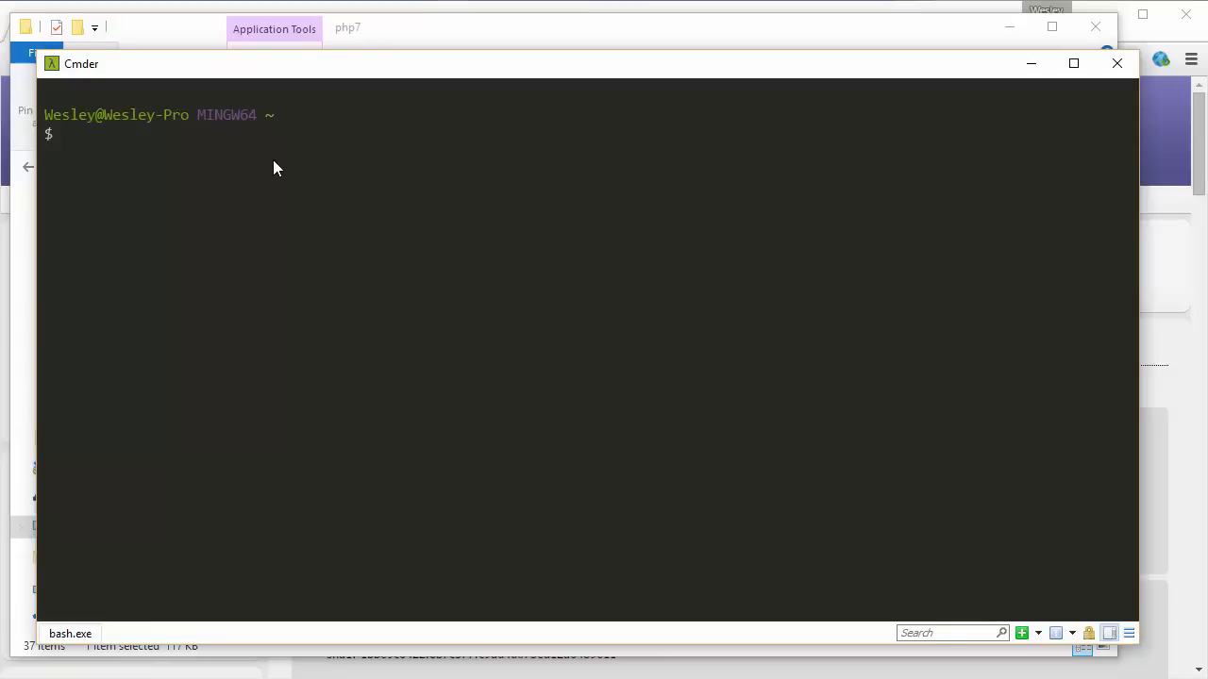
pyautogui.write('php -v')
pyautogui.press('Return')
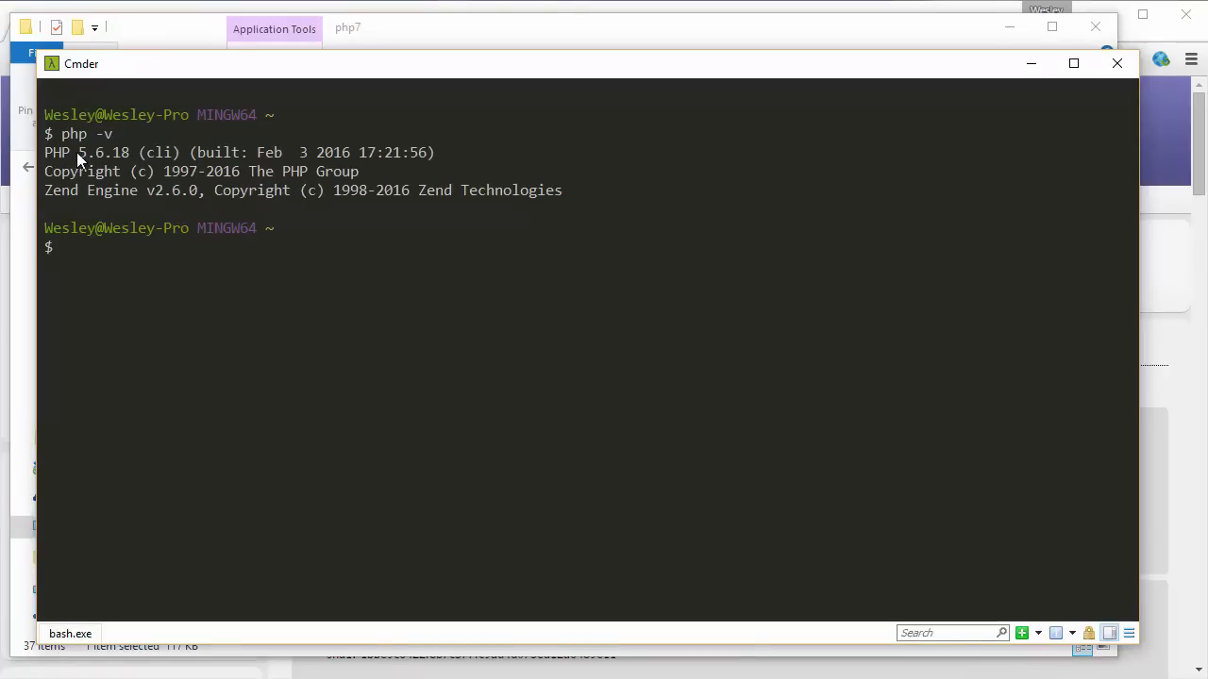
pyautogui.moveTo(78, 153); pyautogui.dragTo(129, 152)
# Run php7 -v in the terminal and check the version number it reports
pyautogui.write('php7 -v')
pyautogui.press('Return')
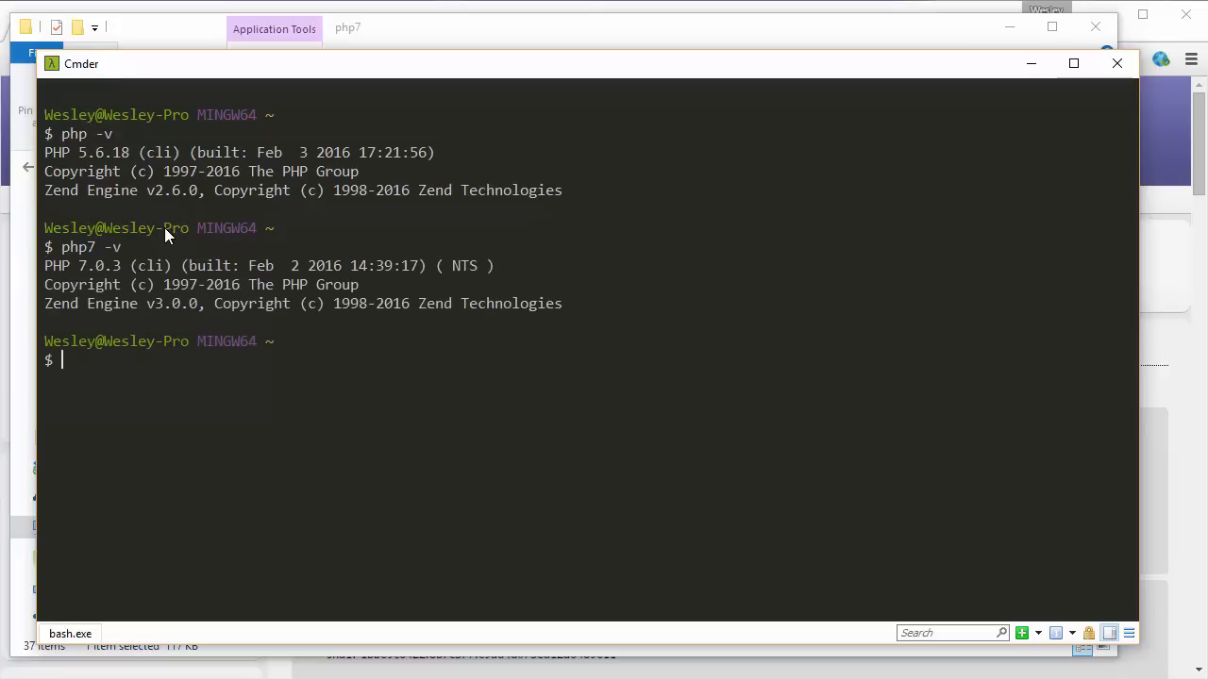
pyautogui.doubleClick(103, 266)
pyautogui.click(108, 266)
pyautogui.write('php7 artisan')
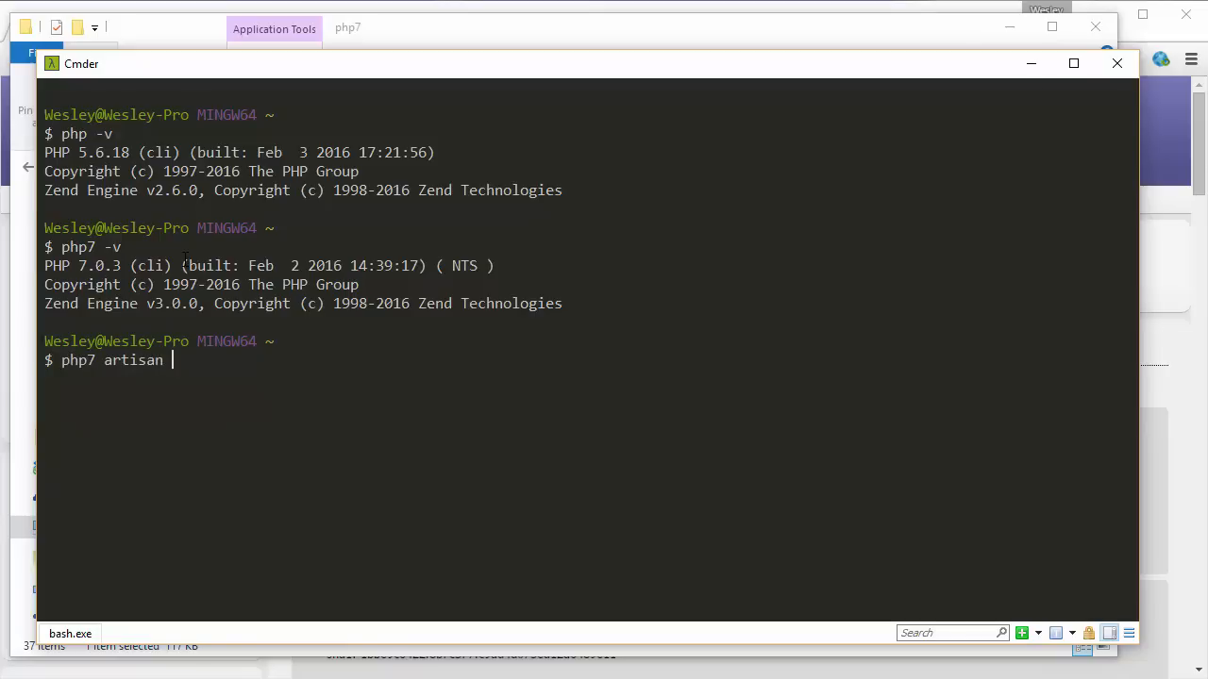
pyautogui.press('BackSpace')
pyautogui.press('BackSpace')
pyautogui.press('BackSpace')
pyautogui.press('BackSpace')
pyautogui.press('BackSpace')
pyautogui.press('BackSpace')
pyautogui.press('BackSpace')
pyautogui.press('BackSpace')
pyautogui.press('BackSpace')
pyautogui.press('BackSpace')
pyautogui.press('BackSpace')
pyautogui.write('hp')
pyautogui.press('BackSpace')
pyautogui.press('BackSpace')
pyautogui.press('BackSpace')
# Switch to the browser, load getcomposer.org in a new tab and open its Download page
pyautogui.click(694, 3)
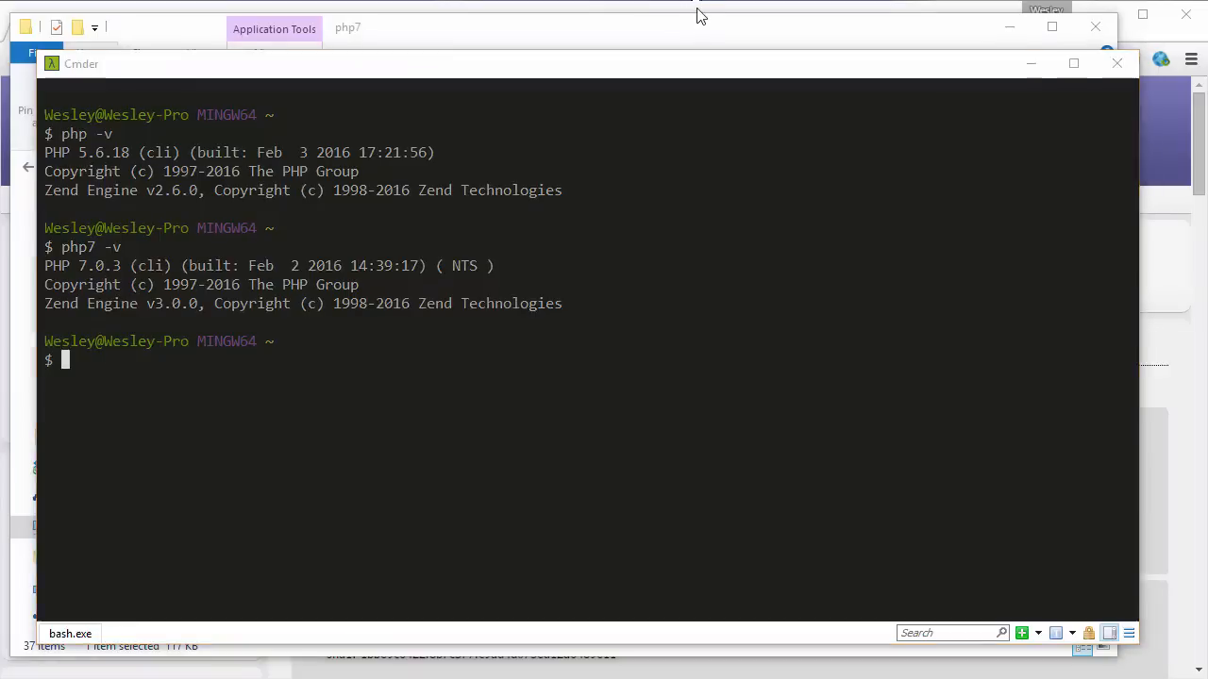
pyautogui.click(216, 30)
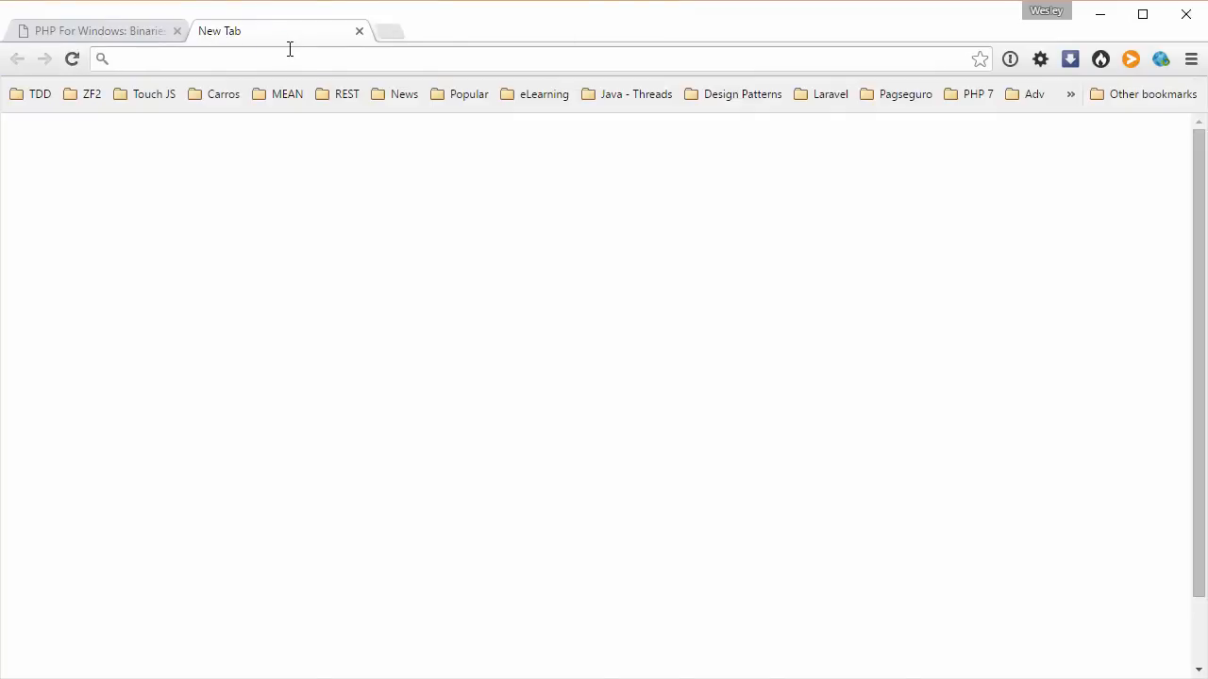
pyautogui.write('get')
pyautogui.press('Return')
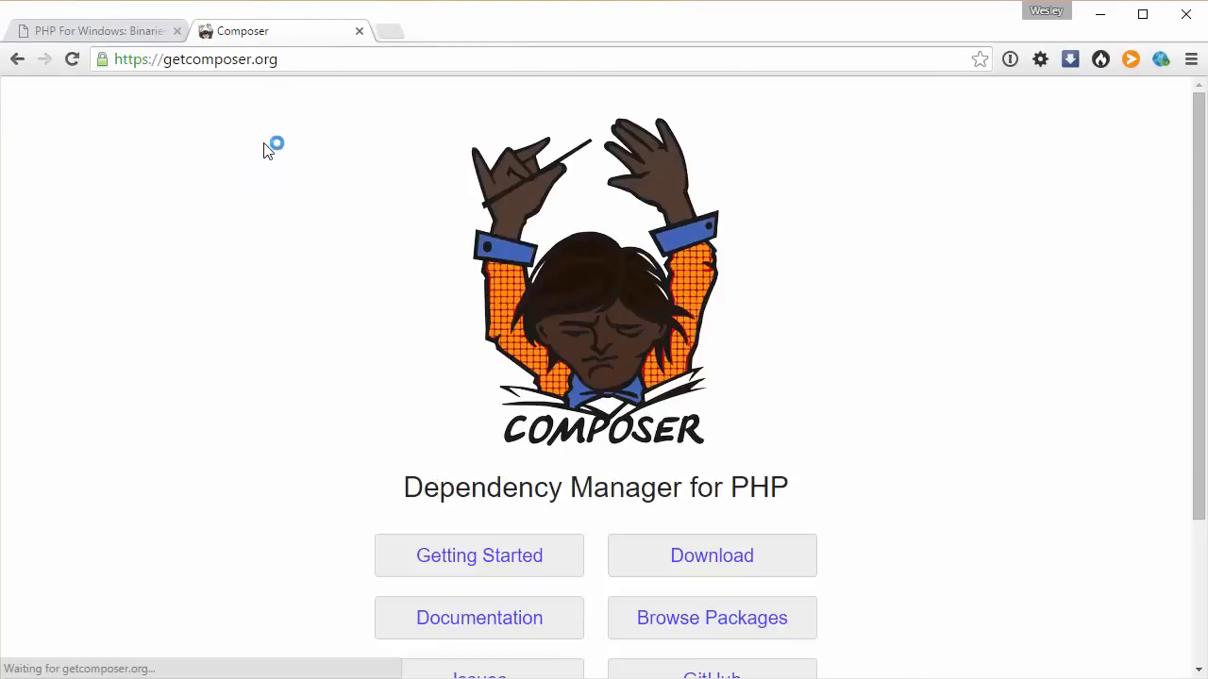
pyautogui.click(721, 566)
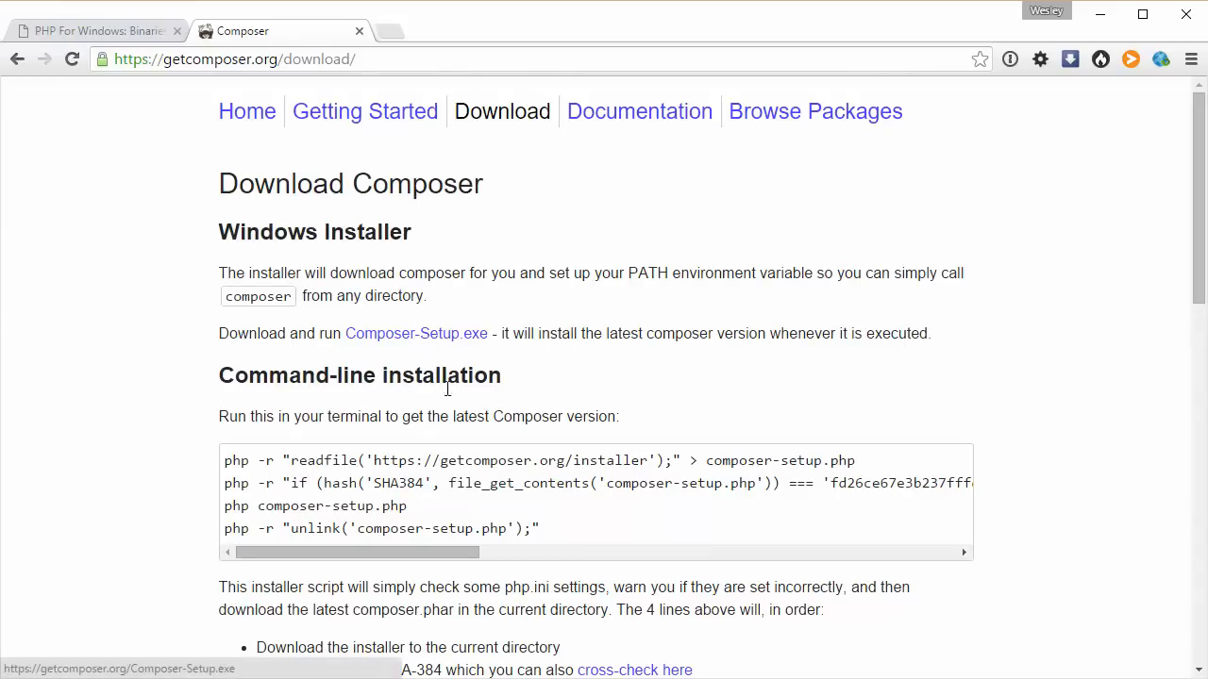
# Switch back to Cmder and run the composer command to list its available commands
pyautogui.hotkey('alt', 'Tab')
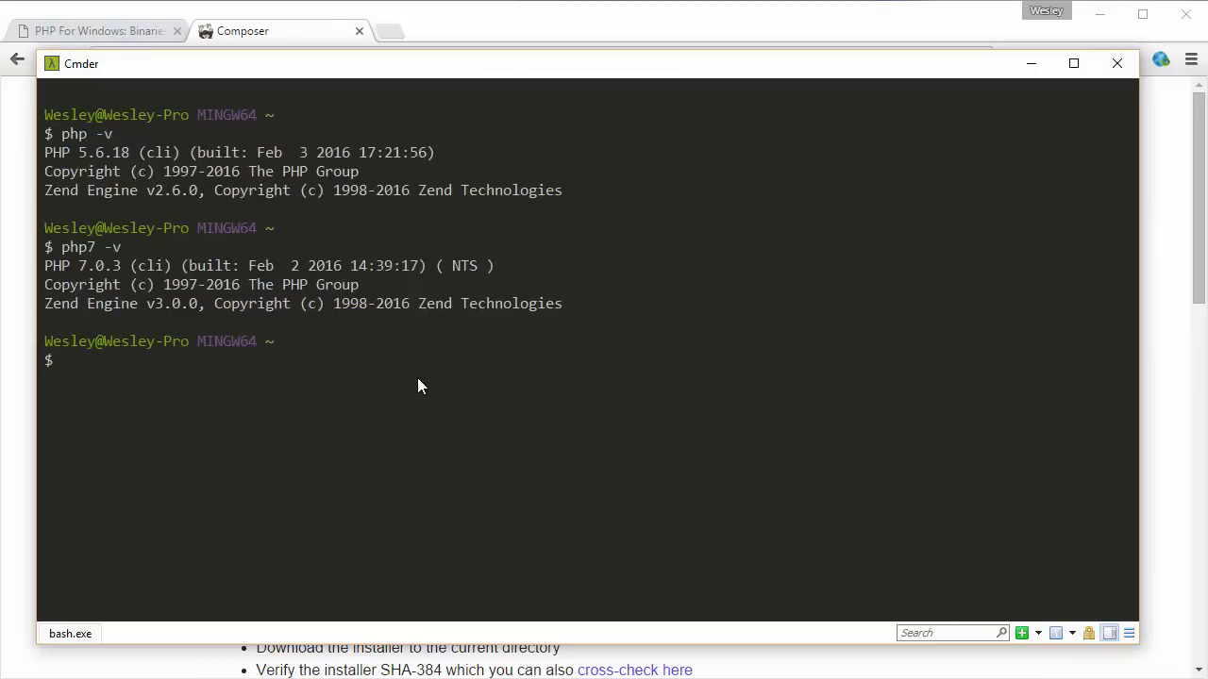
pyautogui.write('composer')
pyautogui.press('Return')
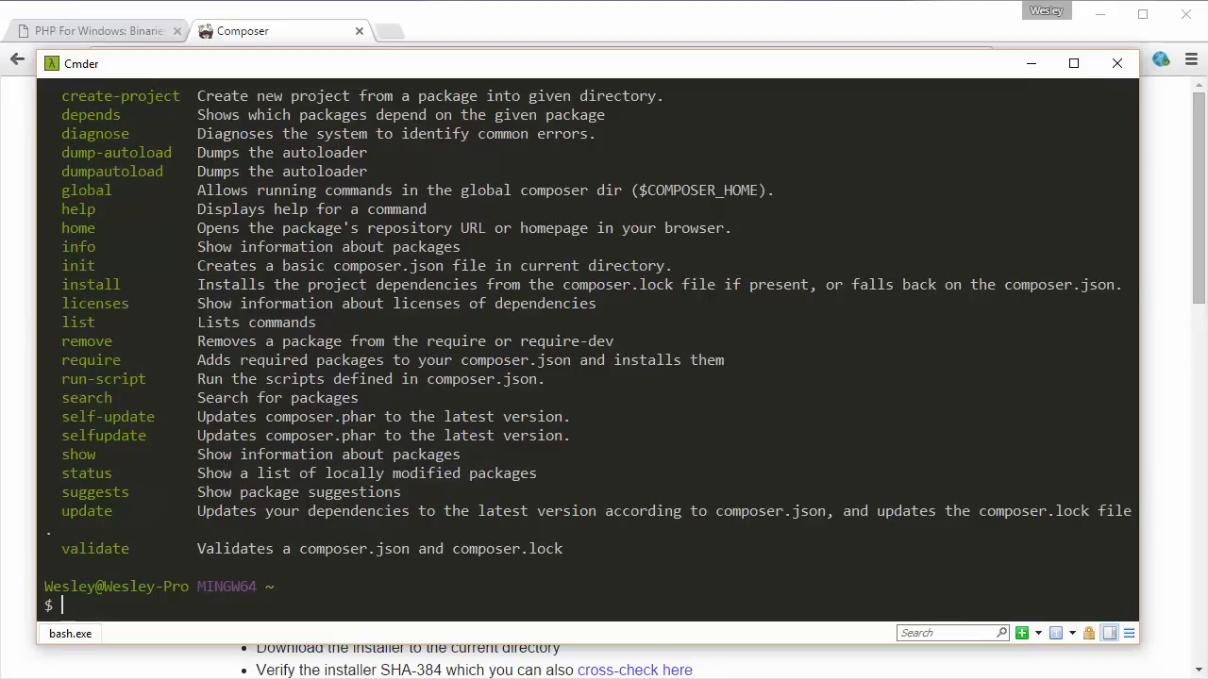
# Switch to File Explorer, open the php folder on drive C: and inspect the php.ini-development and php.ini-production files
pyautogui.hotkey('alt', 'Tab')
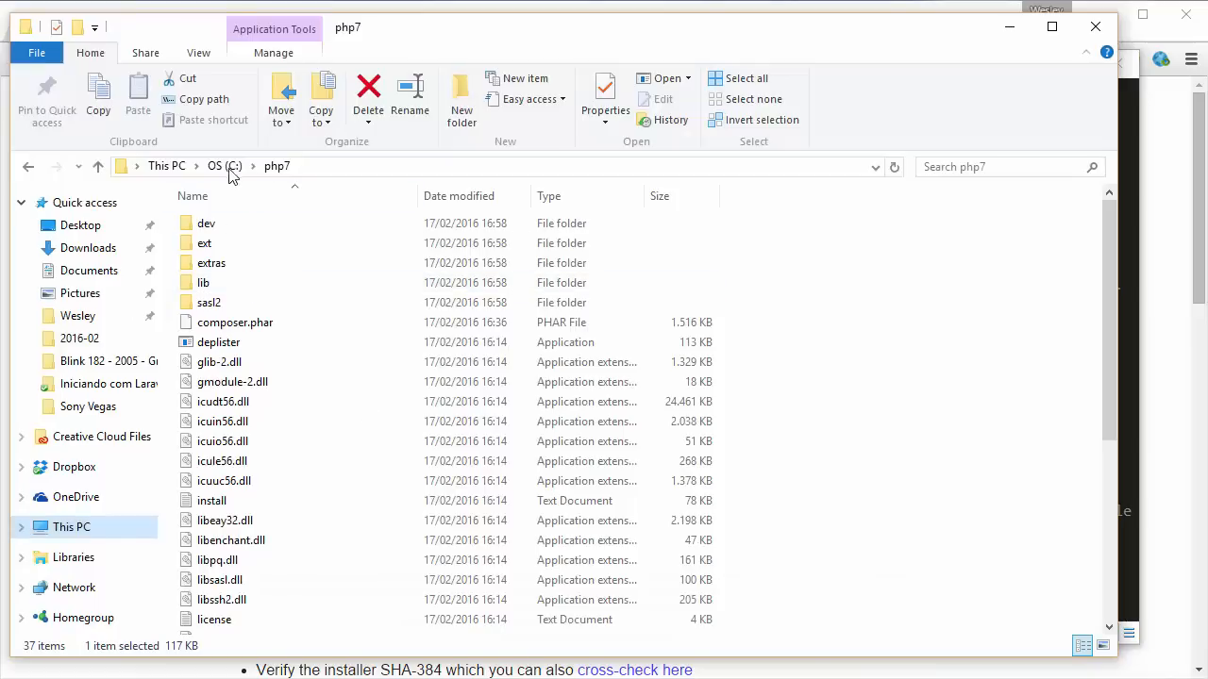
pyautogui.click(224, 166)
pyautogui.doubleClick(307, 321)
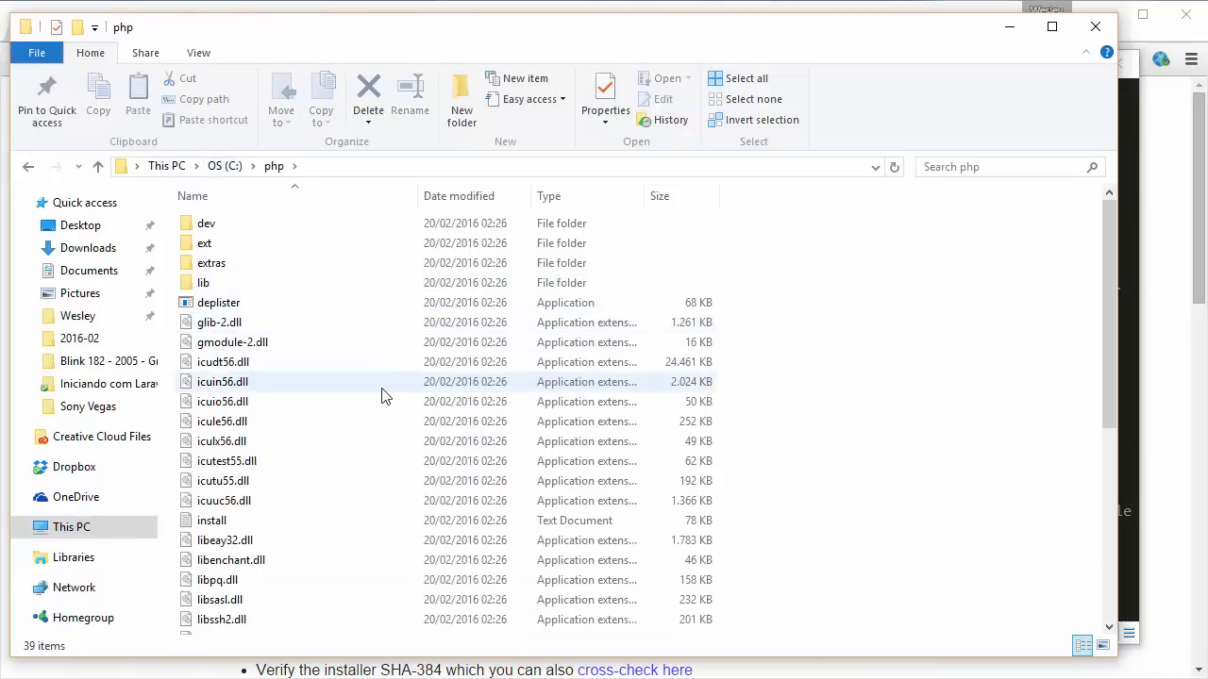
pyautogui.scroll(-4, 382, 396)
pyautogui.scroll(-1, 382, 396)
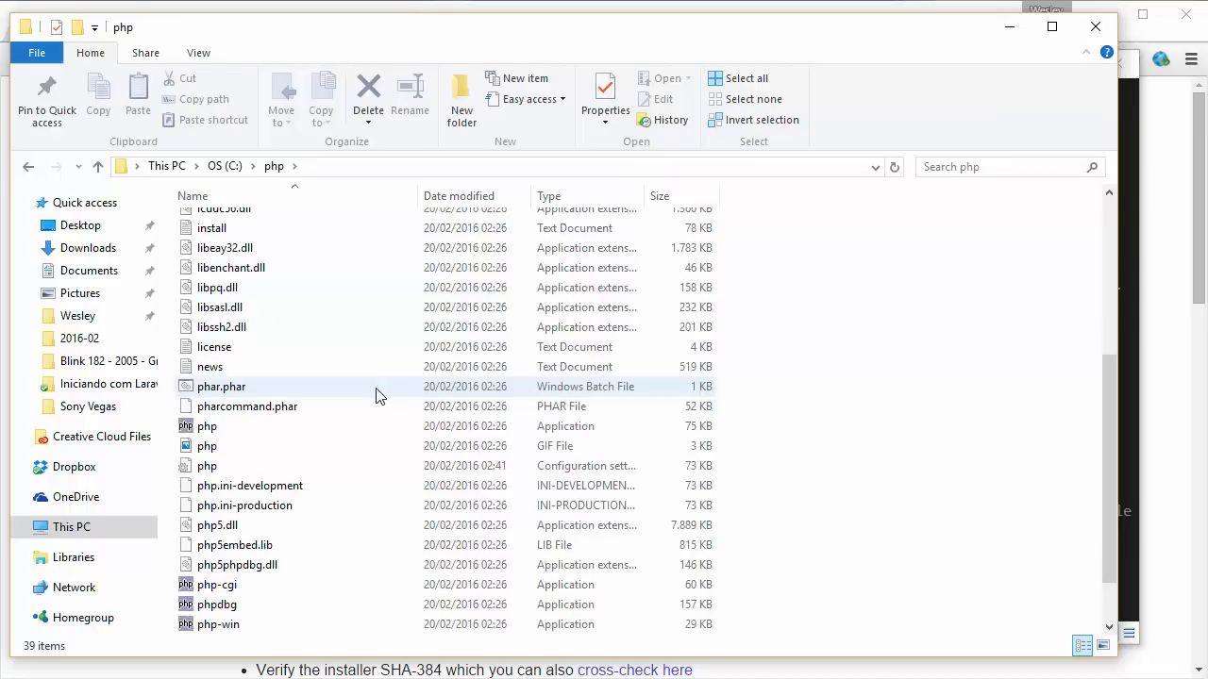
pyautogui.click(222, 493)
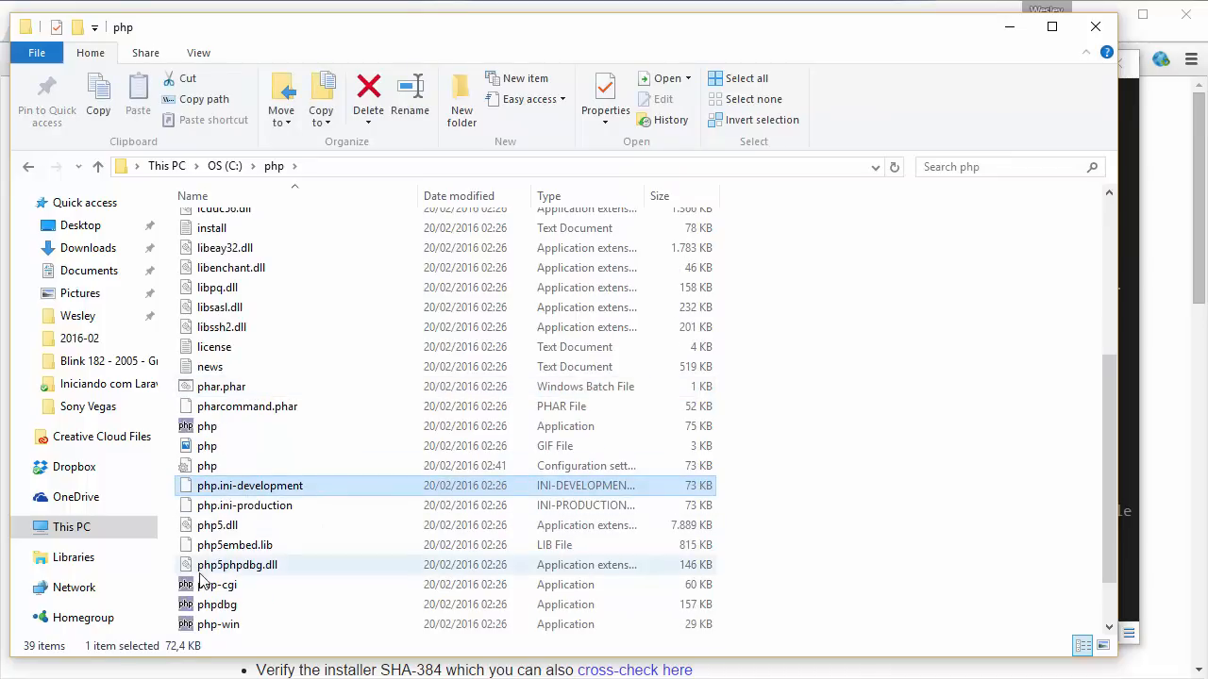
pyautogui.click(267, 507)
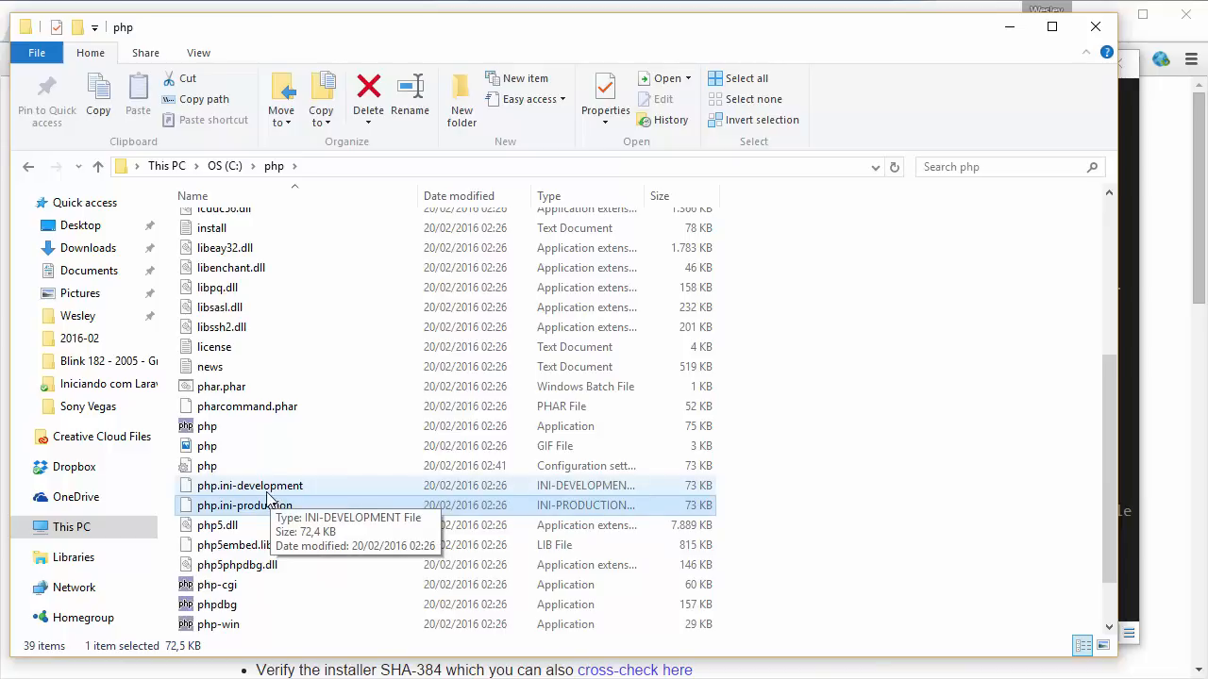
pyautogui.click(271, 488)
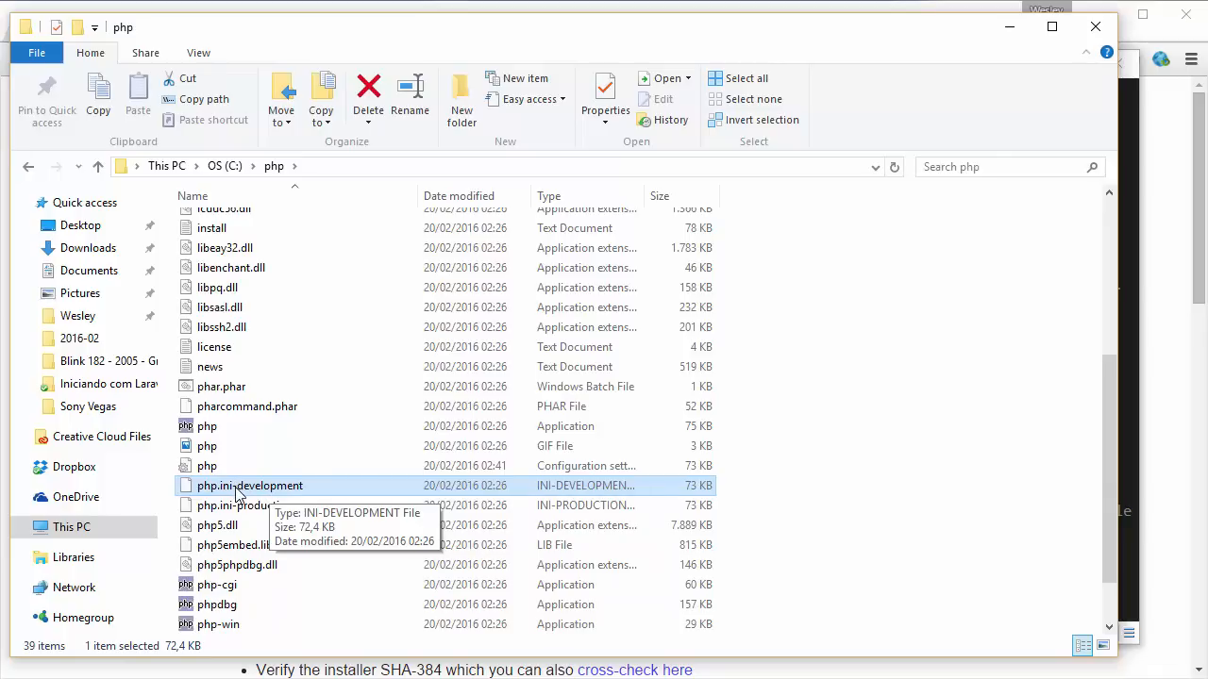
# Open the php configuration settings file in Notepad, then reposition and shorten its window to fit the screen
pyautogui.doubleClick(208, 466)
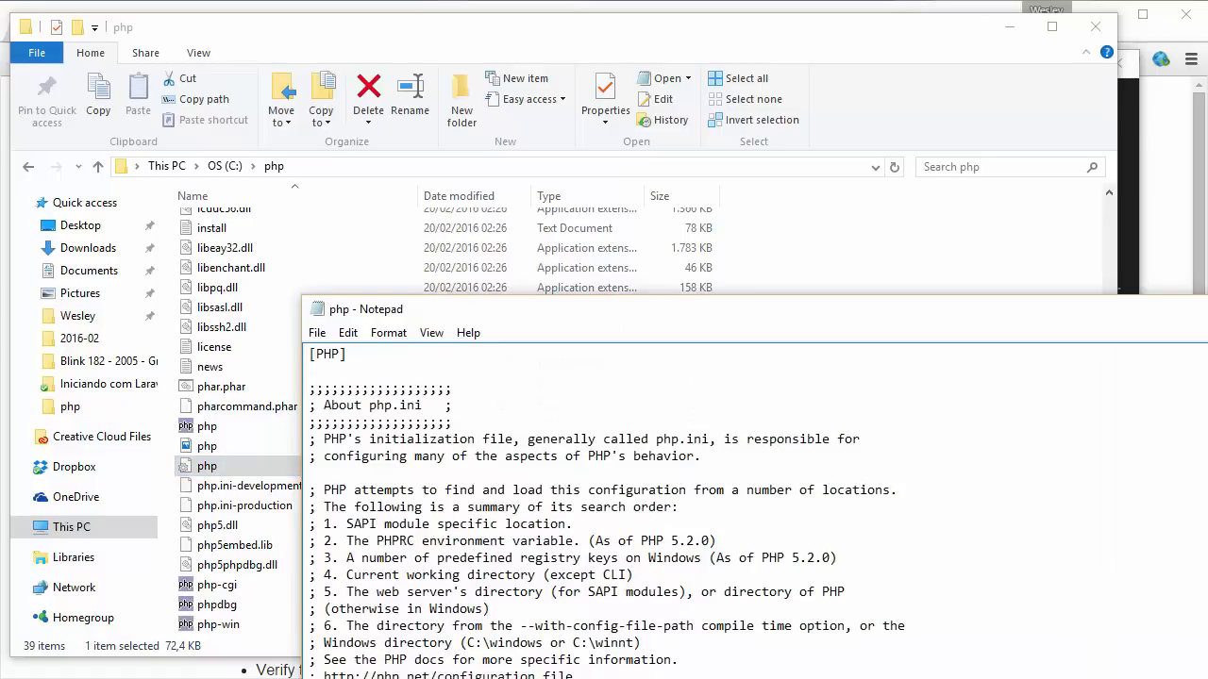
pyautogui.moveTo(711, 309); pyautogui.dragTo(537, 44)
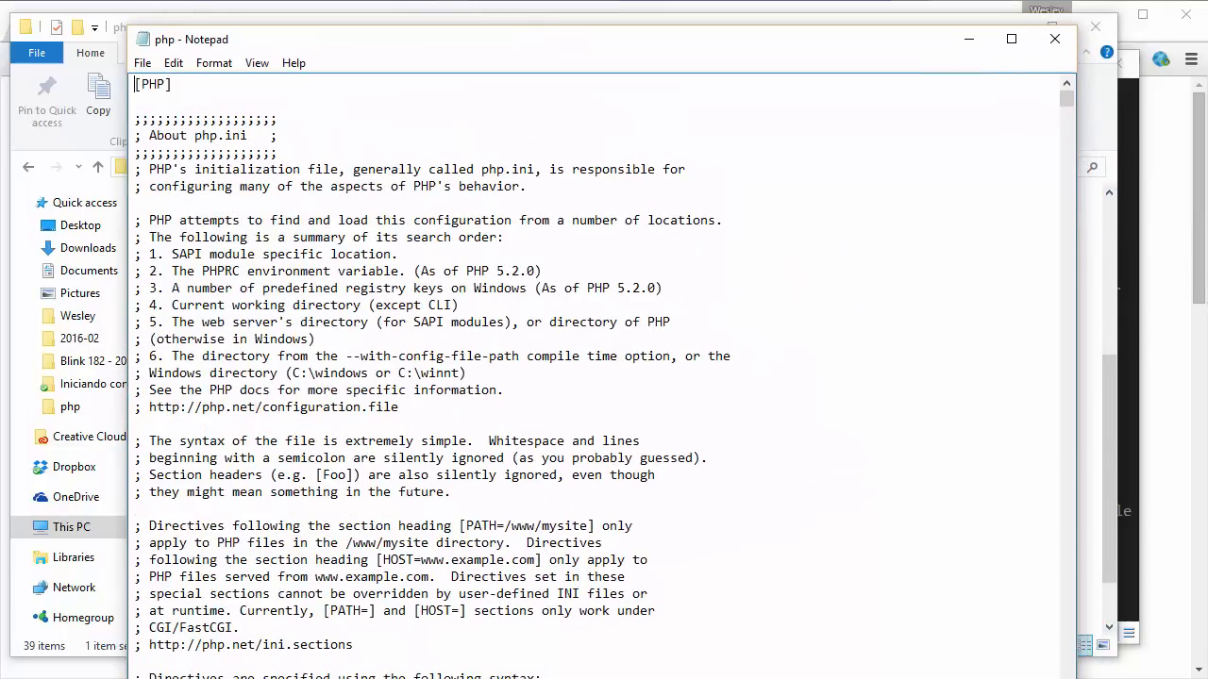
pyautogui.moveTo(818, 678); pyautogui.dragTo(818, 620)
# Look through the opening comments of the php configuration file, then find "timezone" in it
pyautogui.scroll(-1, 727, 314)
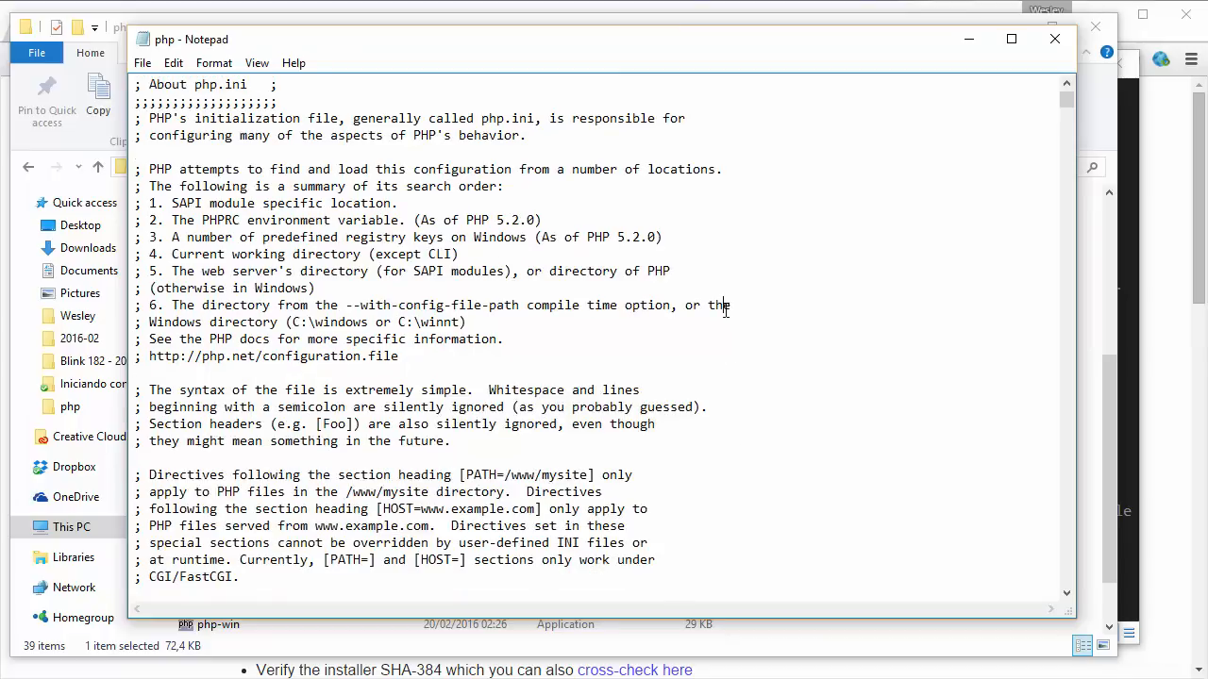
pyautogui.scroll(-4, 728, 314)
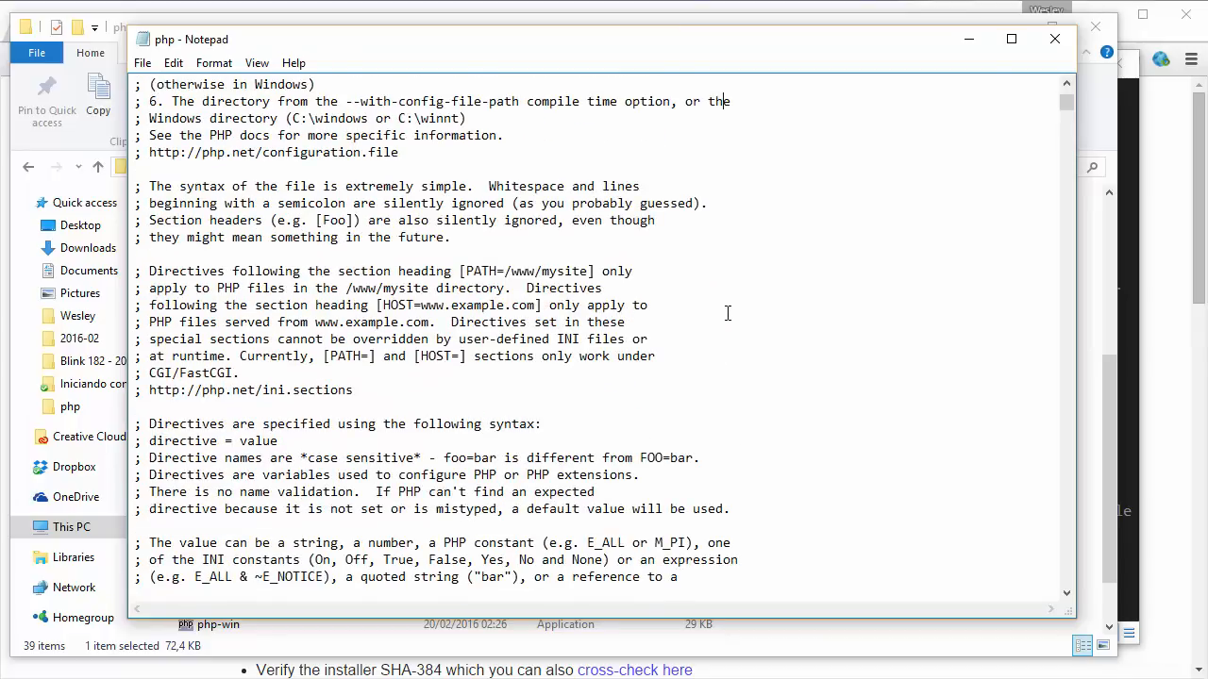
pyautogui.scroll(-9, 728, 313)
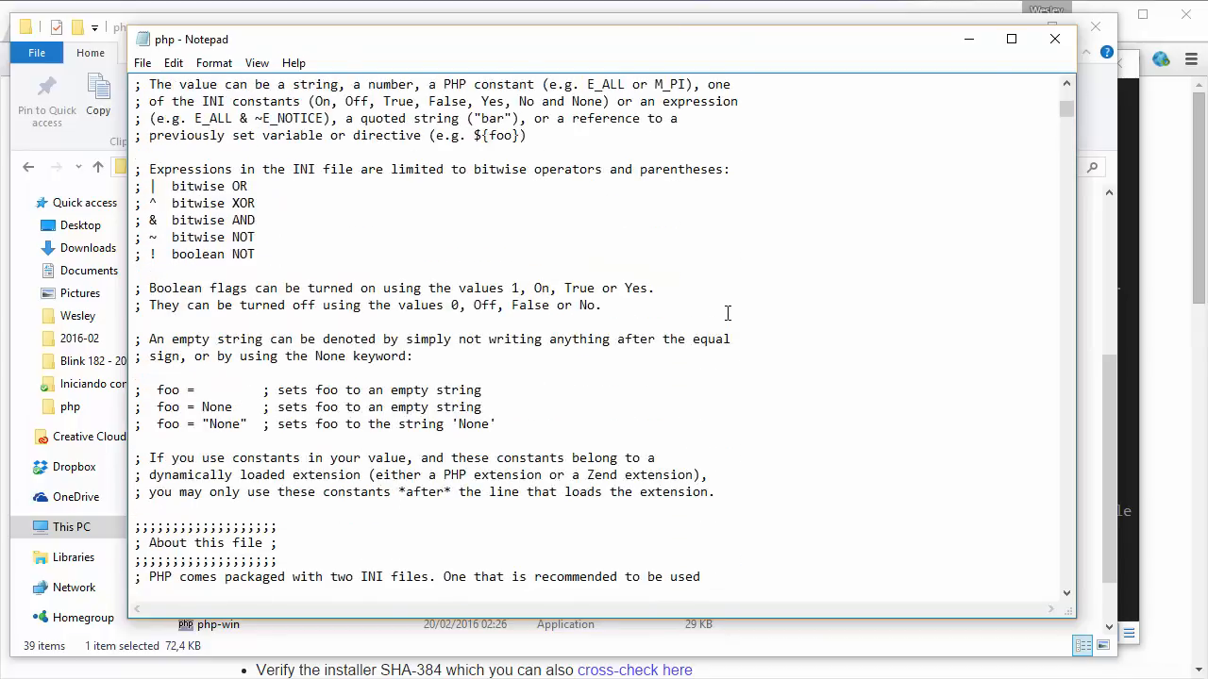
pyautogui.scroll(-9, 727, 313)
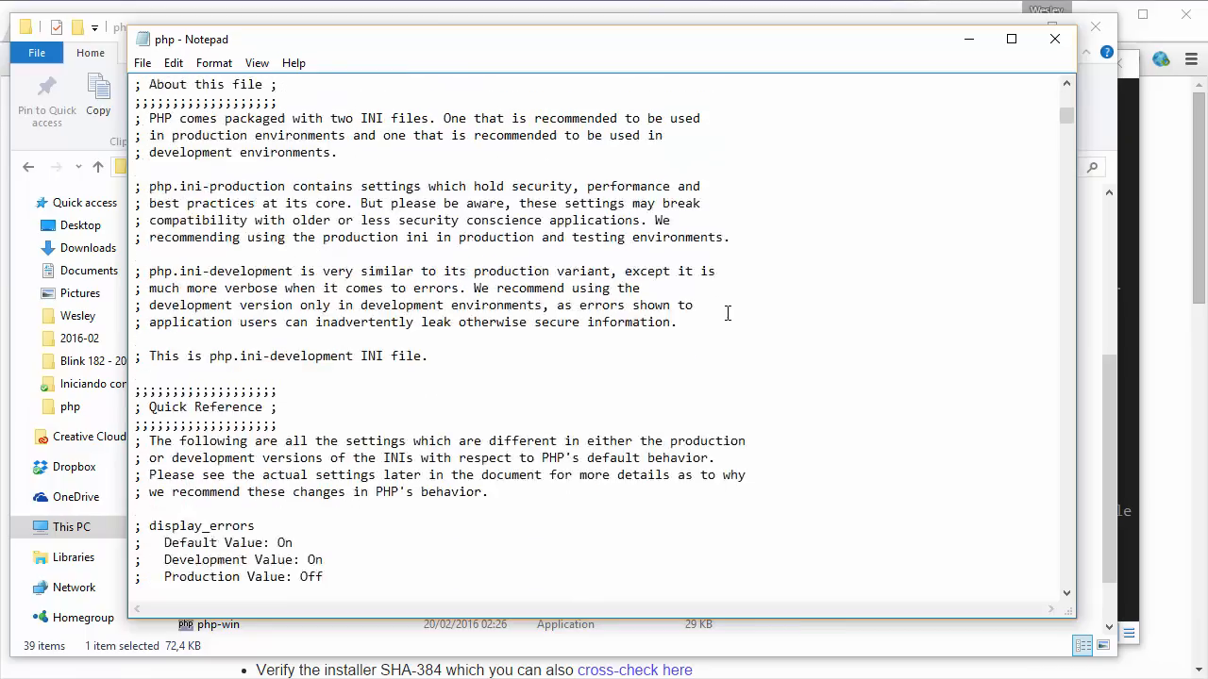
pyautogui.scroll(-5, 727, 314)
pyautogui.scroll(17, 728, 314)
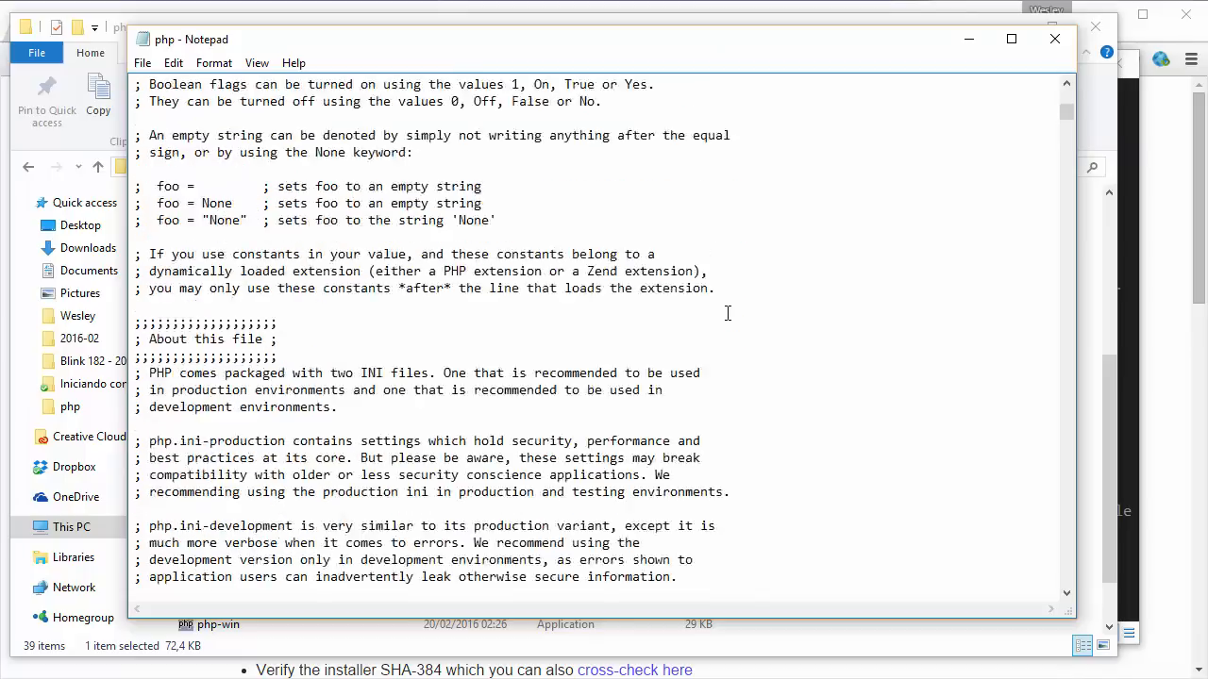
pyautogui.click(714, 272)
pyautogui.hotkey('ctrl', 'f')
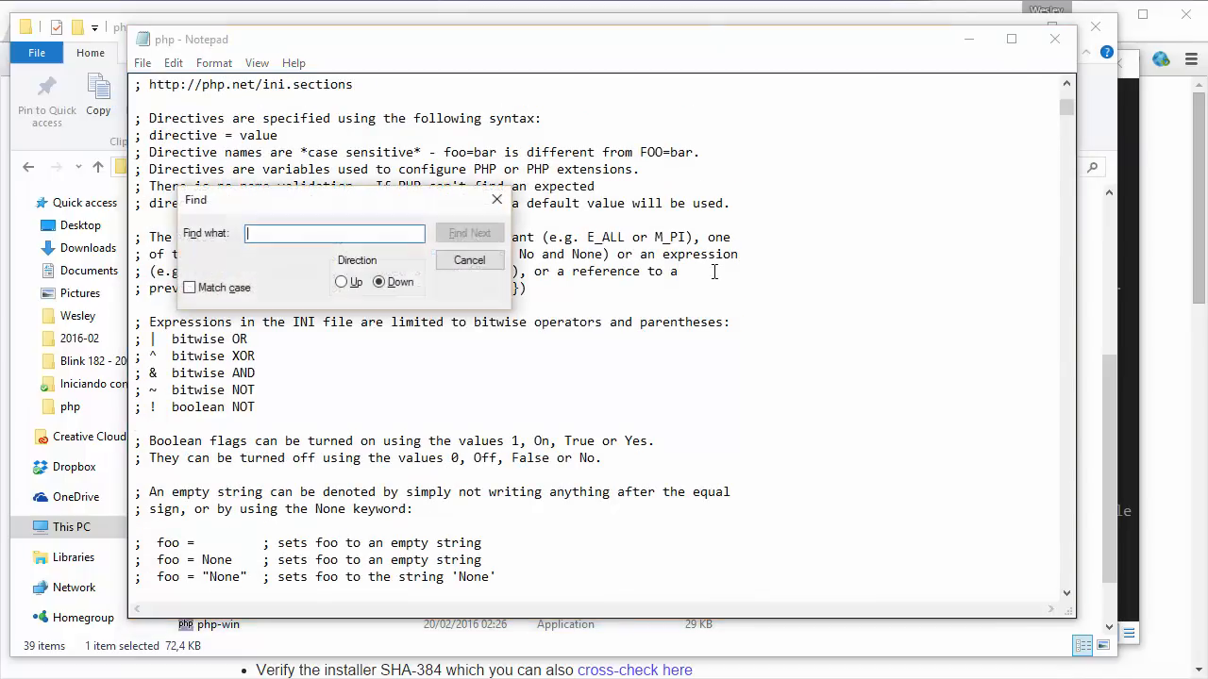
pyautogui.write('timezone')
pyautogui.press('Return')
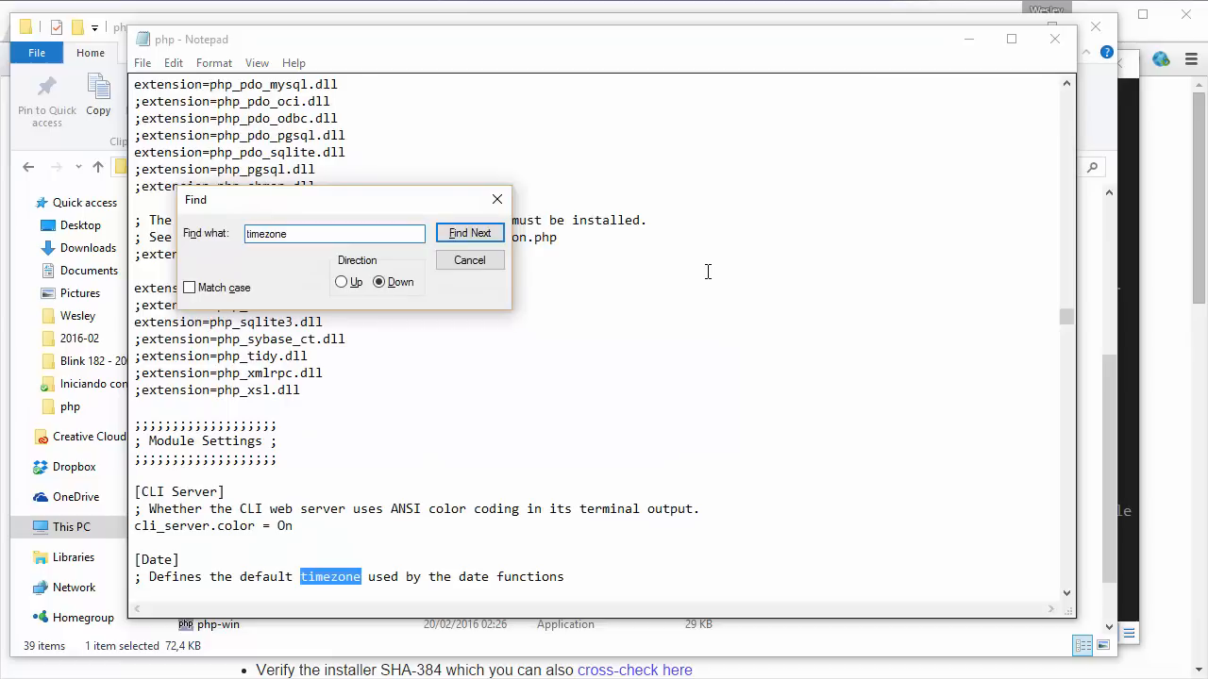
pyautogui.scroll(-2, 719, 303)
pyautogui.click(469, 260)
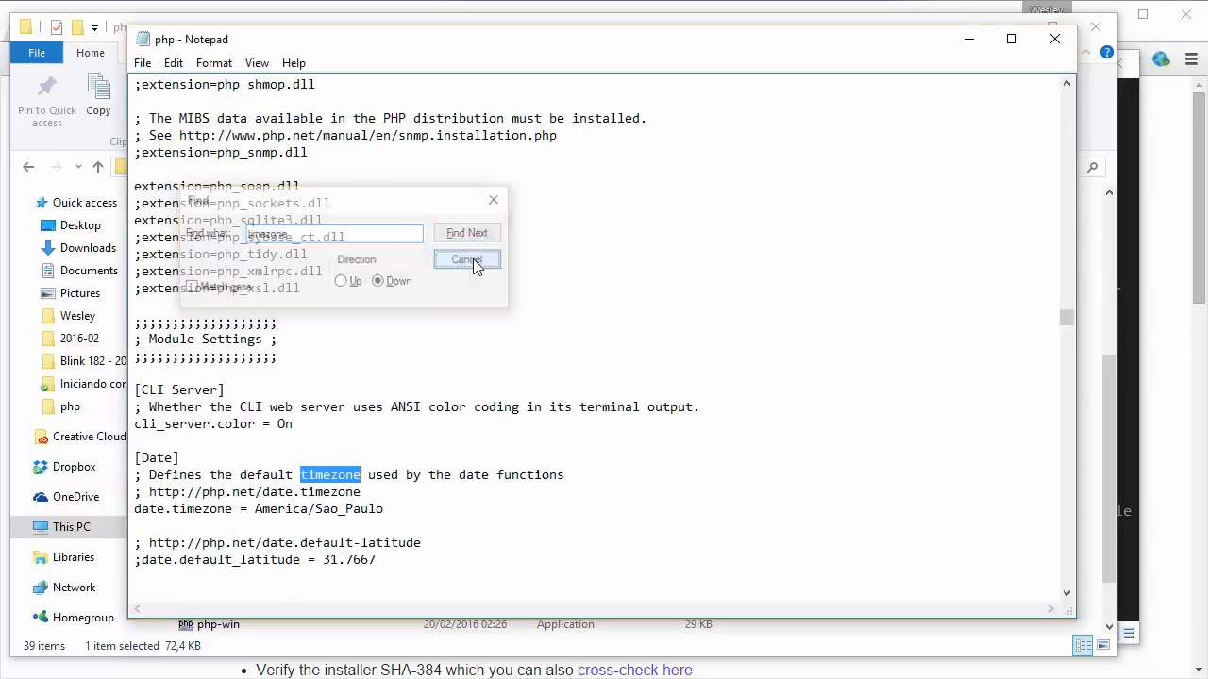
# Examine the date.timezone line in the Date section, highlighting its America/Sao_Paulo value
pyautogui.click(134, 509)
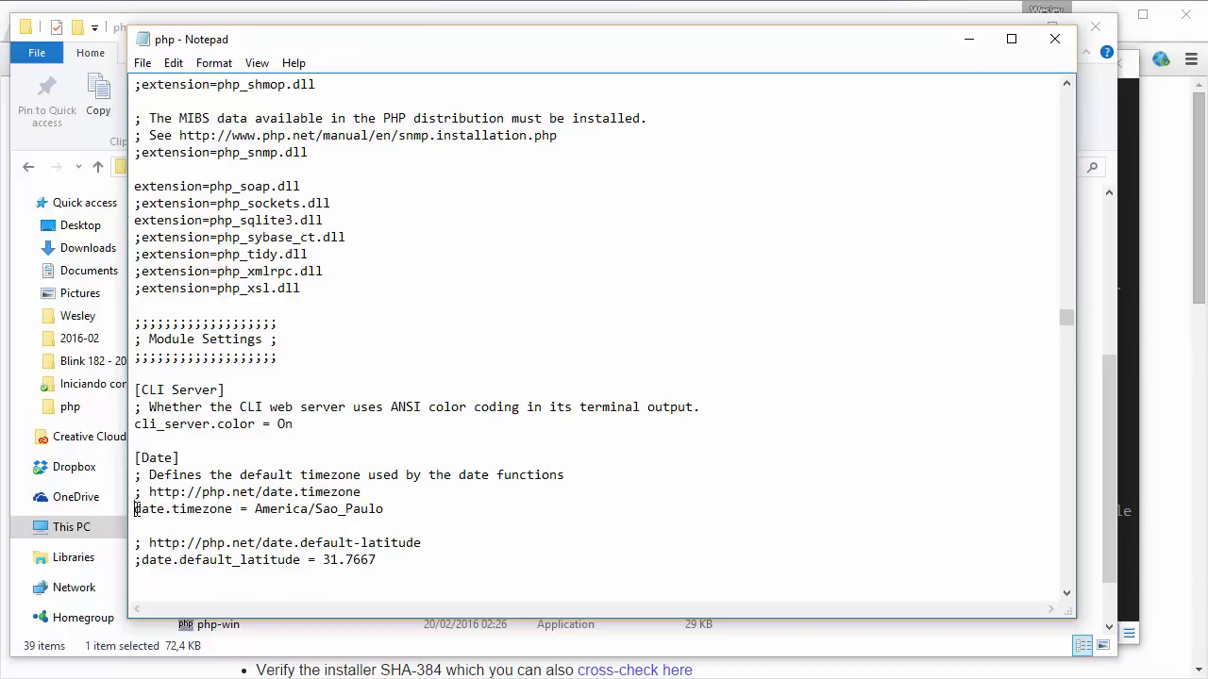
pyautogui.moveTo(254, 509); pyautogui.dragTo(397, 507)
pyautogui.scroll(-1, 434, 472)
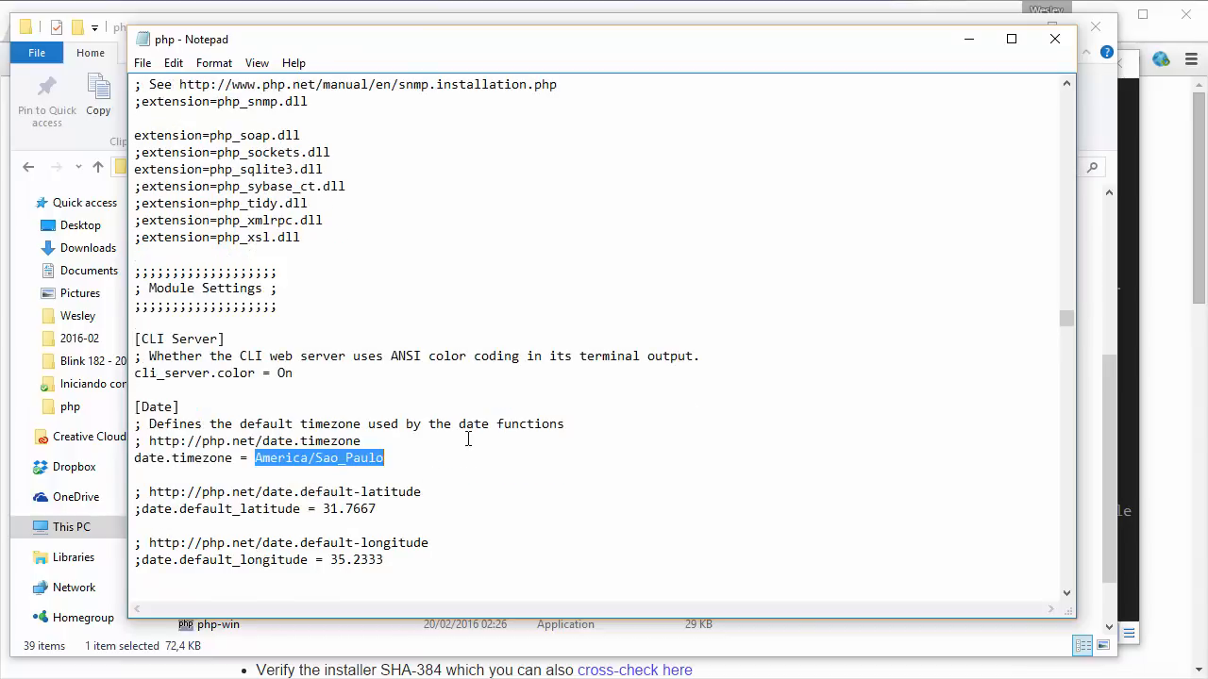
pyautogui.click(488, 352)
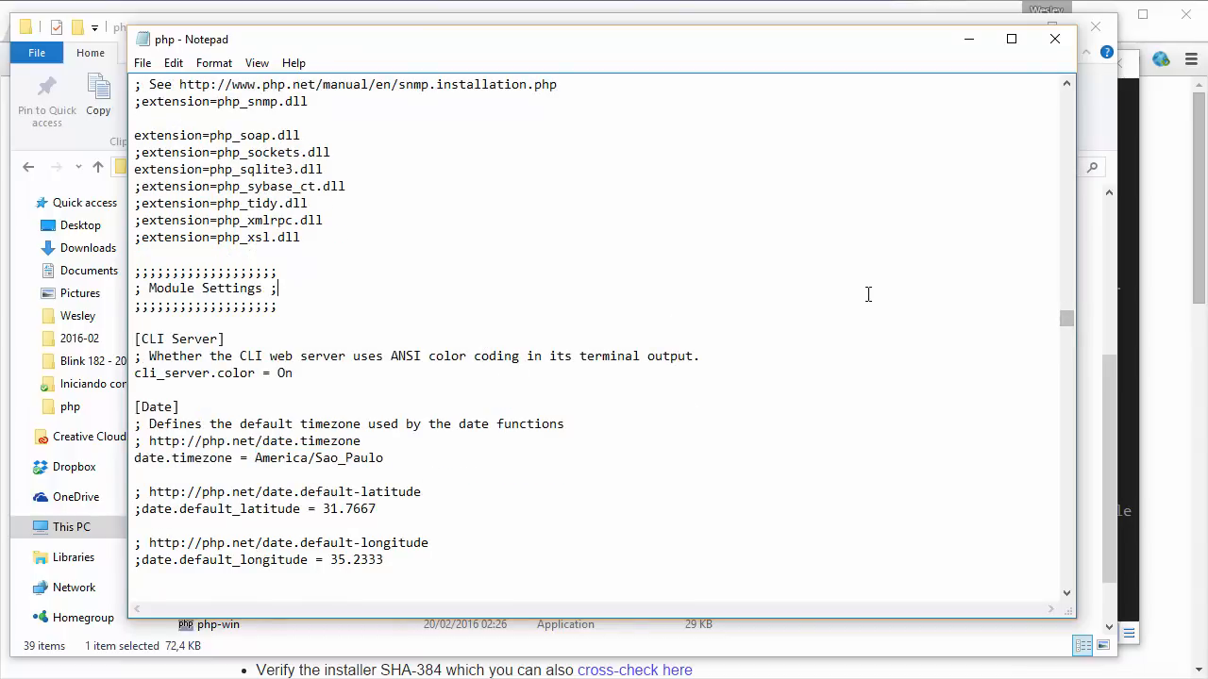
# Search the php configuration file for short_open_tag, retry with shorter forms of the term down to "short", and close the search
pyautogui.hotkey('ctrl', 'f')
pyautogui.write('sho')
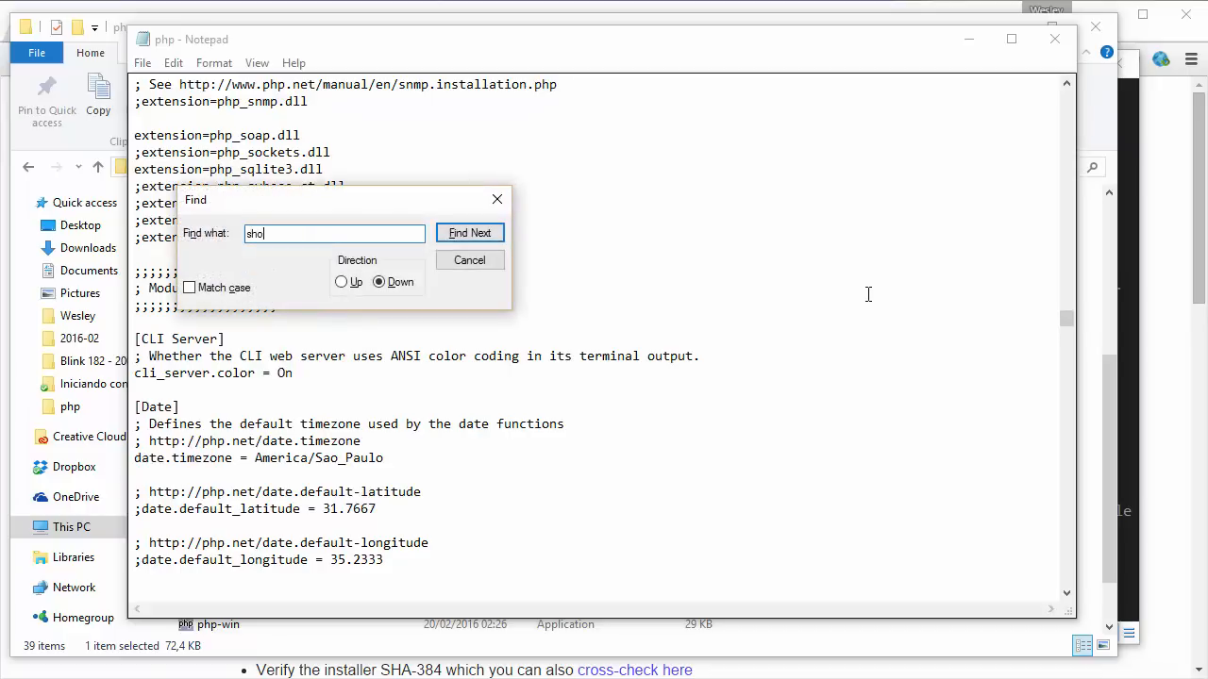
pyautogui.write('rt_open_tag')
pyautogui.press('Return')
pyautogui.press('Return')
pyautogui.press('BackSpace')
pyautogui.press('BackSpace')
pyautogui.press('Return')
pyautogui.press('Return')
pyautogui.press('BackSpace')
pyautogui.press('BackSpace')
pyautogui.press('BackSpace')
pyautogui.press('BackSpace')
pyautogui.press('Return')
pyautogui.press('Return')
pyautogui.press('Escape')
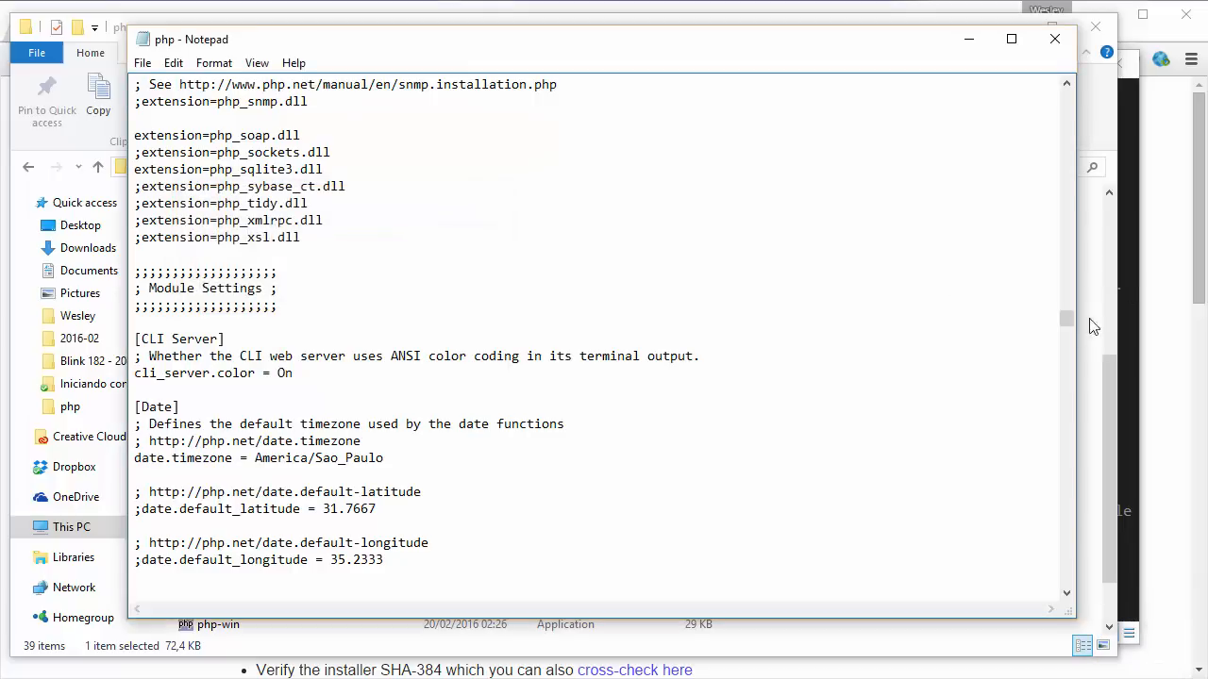
# Return to the beginning of the configuration file and find "short_open" in it
pyautogui.moveTo(1067, 316); pyautogui.dragTo(1047, 84)
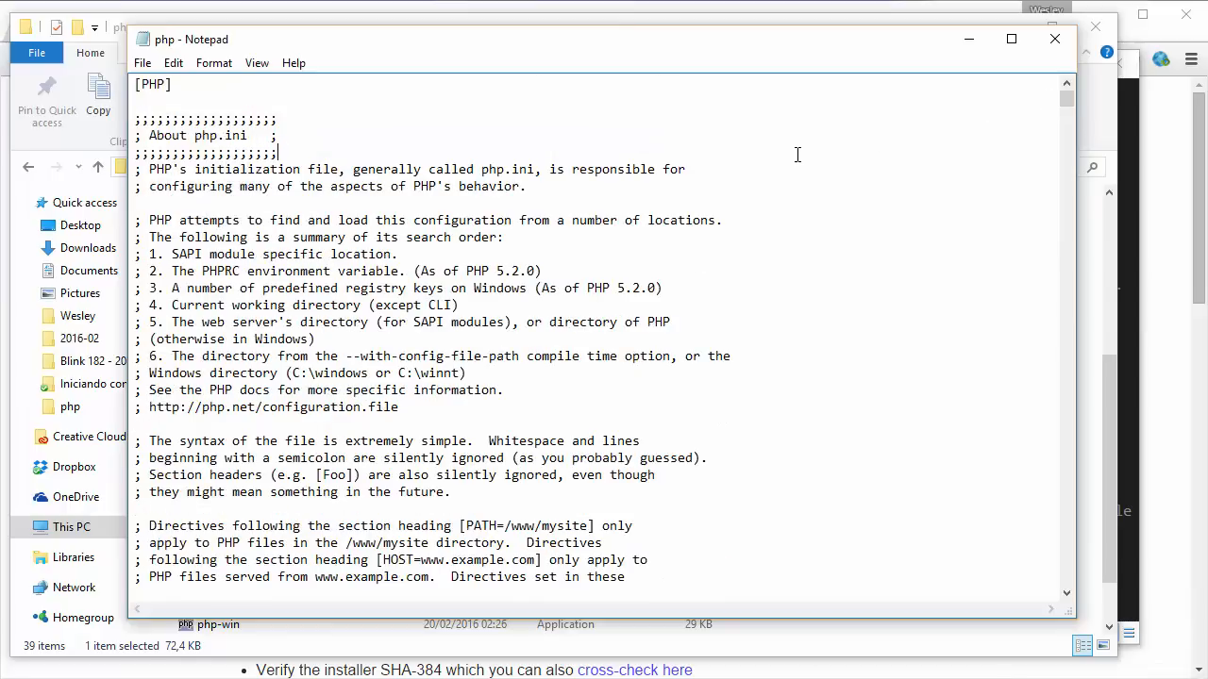
pyautogui.hotkey('ctrl', 'f')
pyautogui.press('End')
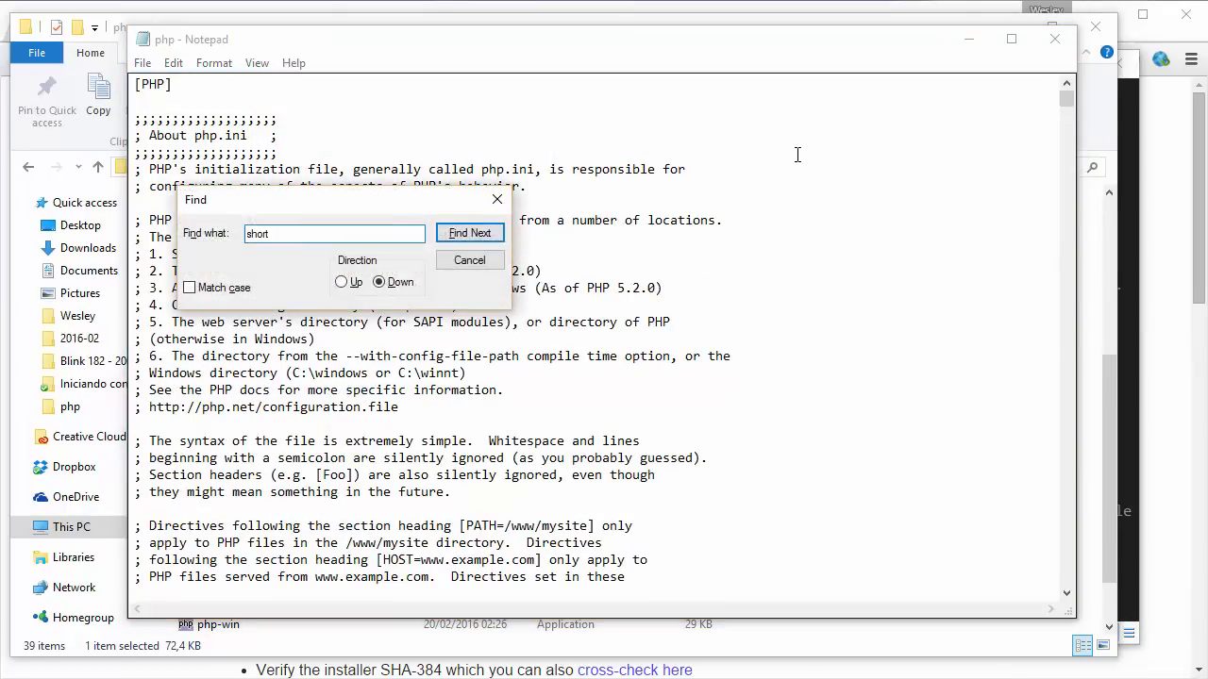
pyautogui.write('_open')
pyautogui.press('Return')
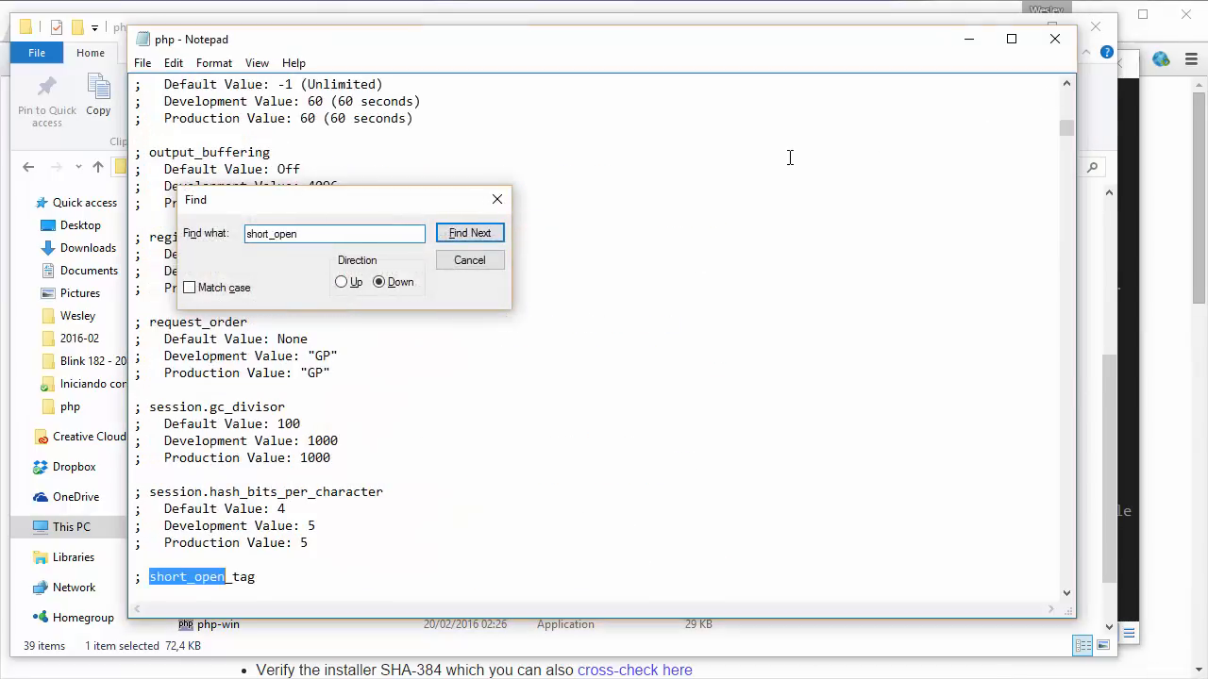
pyautogui.press('Escape')
# Locate the active short_open_tag directive in the Language Options section and highlight its name
pyautogui.scroll(-7, 753, 427)
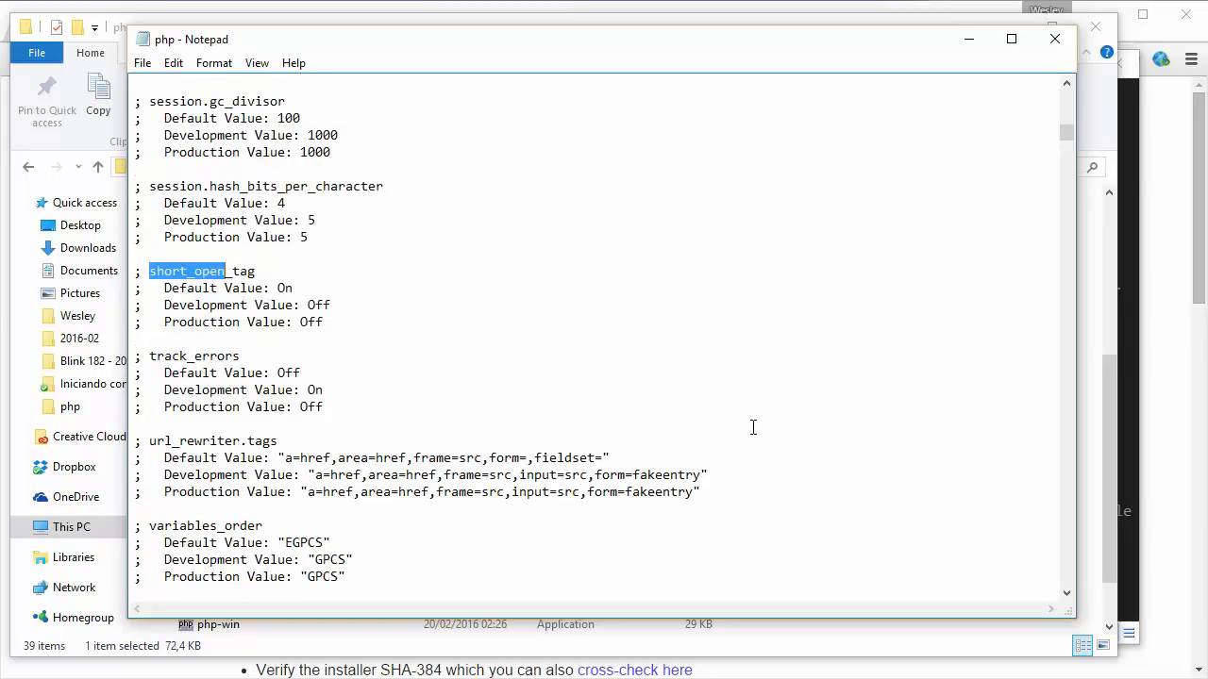
pyautogui.scroll(-3, 682, 411)
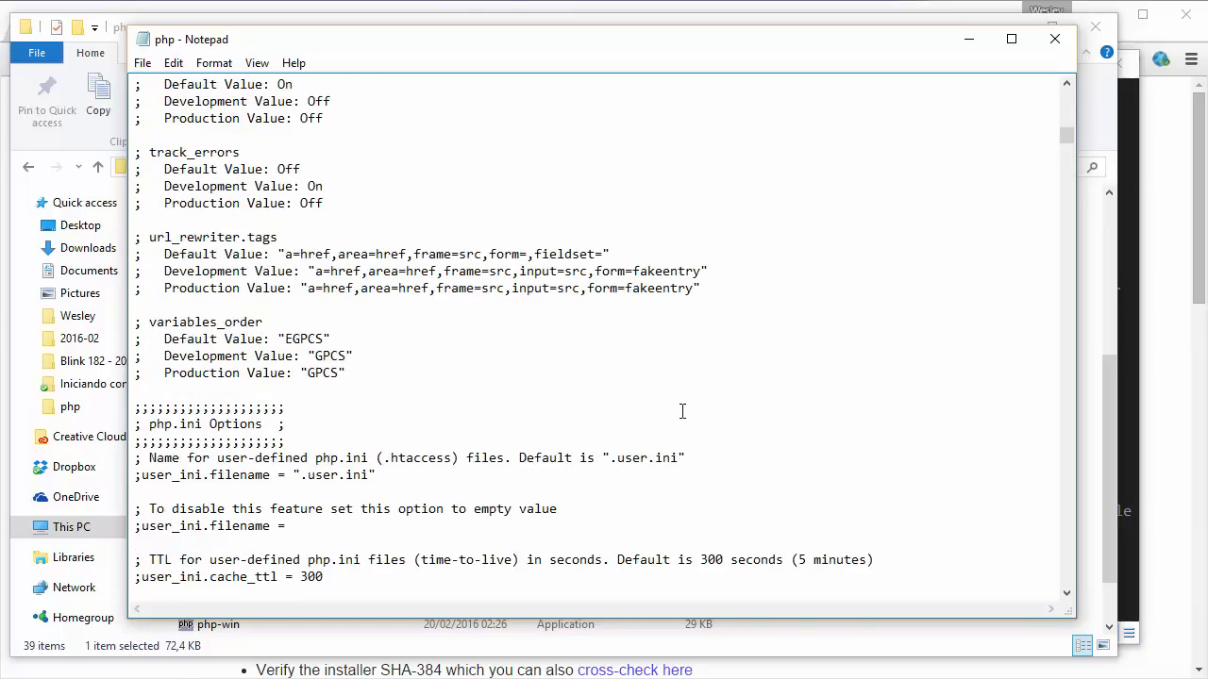
pyautogui.scroll(-2, 681, 412)
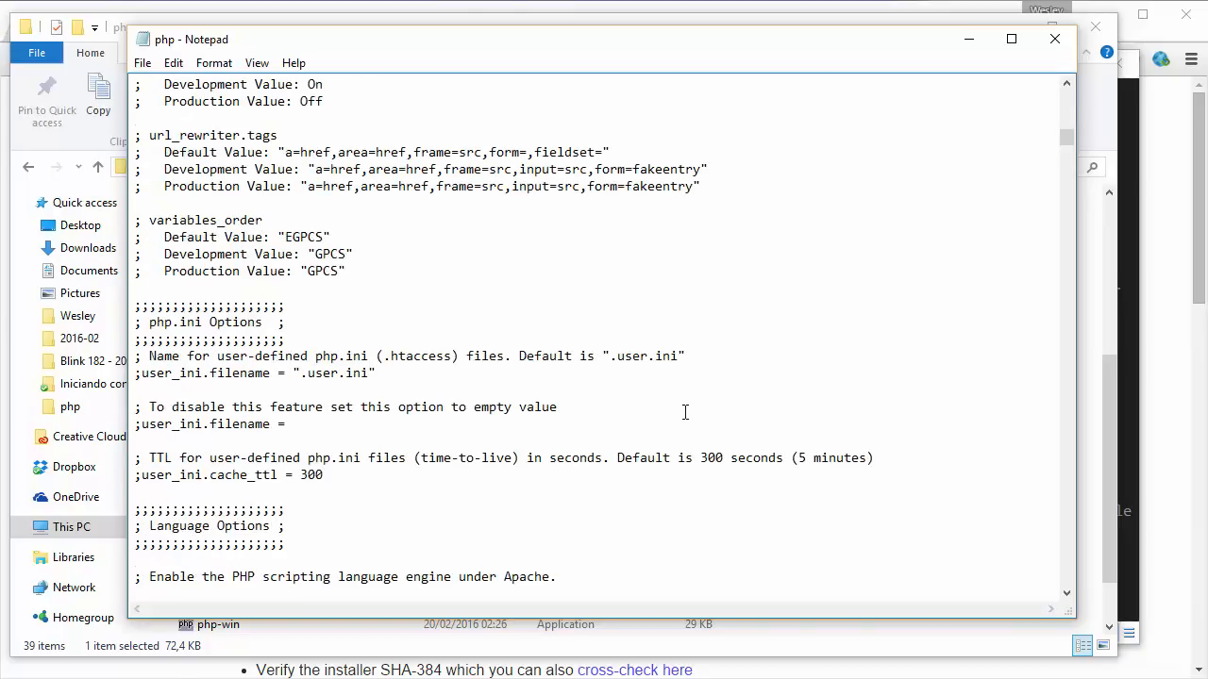
pyautogui.scroll(-1, 681, 411)
pyautogui.scroll(-3, 675, 413)
pyautogui.scroll(-1, 675, 415)
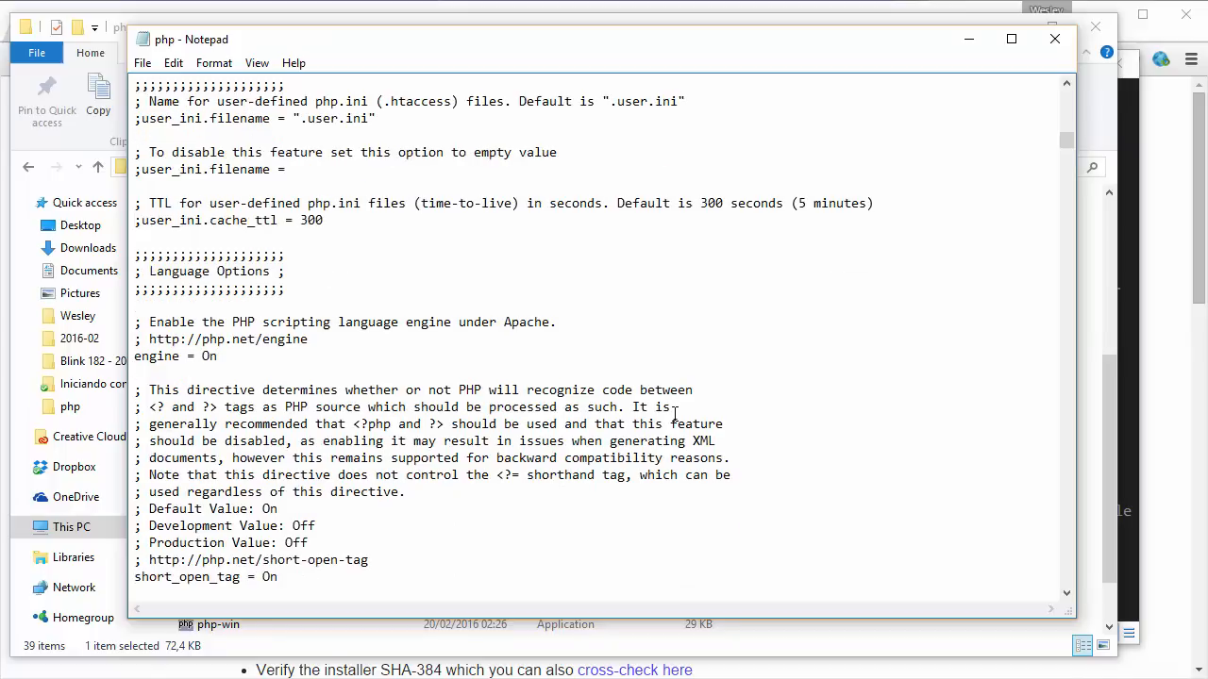
pyautogui.doubleClick(191, 577)
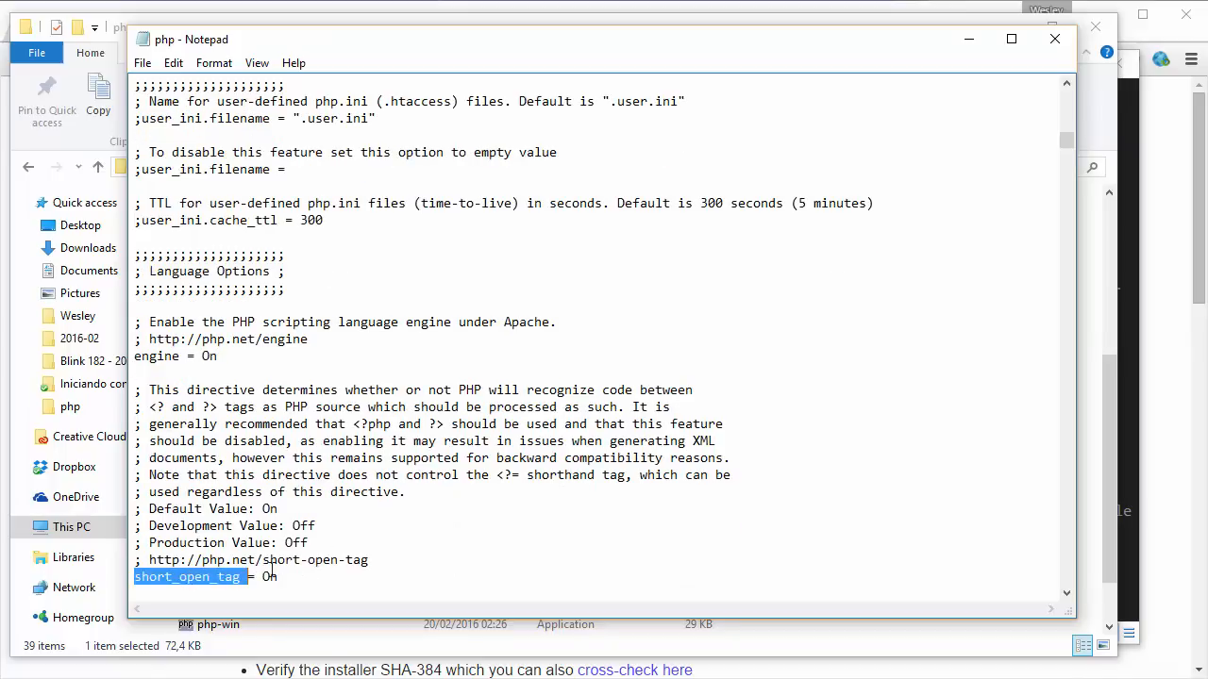
pyautogui.click(280, 574)
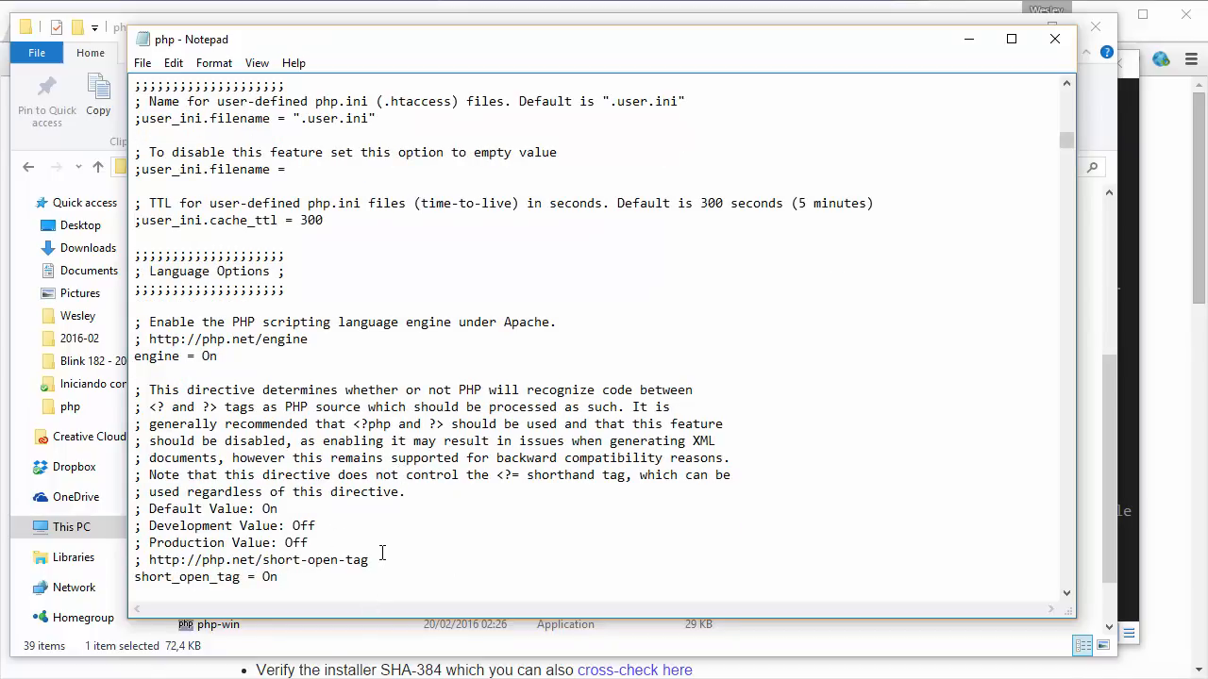
# Write a sample <?php opening tag after the short_open_tag line, then delete it again
pyautogui.scroll(-2, 381, 547)
pyautogui.scroll(2, 368, 510)
pyautogui.write('<?php')
pyautogui.press('BackSpace')
pyautogui.press('BackSpace')
pyautogui.press('BackSpace')
pyautogui.press('BackSpace')
pyautogui.press('BackSpace')
pyautogui.press('BackSpace')
# Highlight the whole short_open_tag line, then clear the selection
pyautogui.moveTo(289, 577); pyautogui.dragTo(134, 576)
pyautogui.click(397, 423)
pyautogui.click(845, 154)
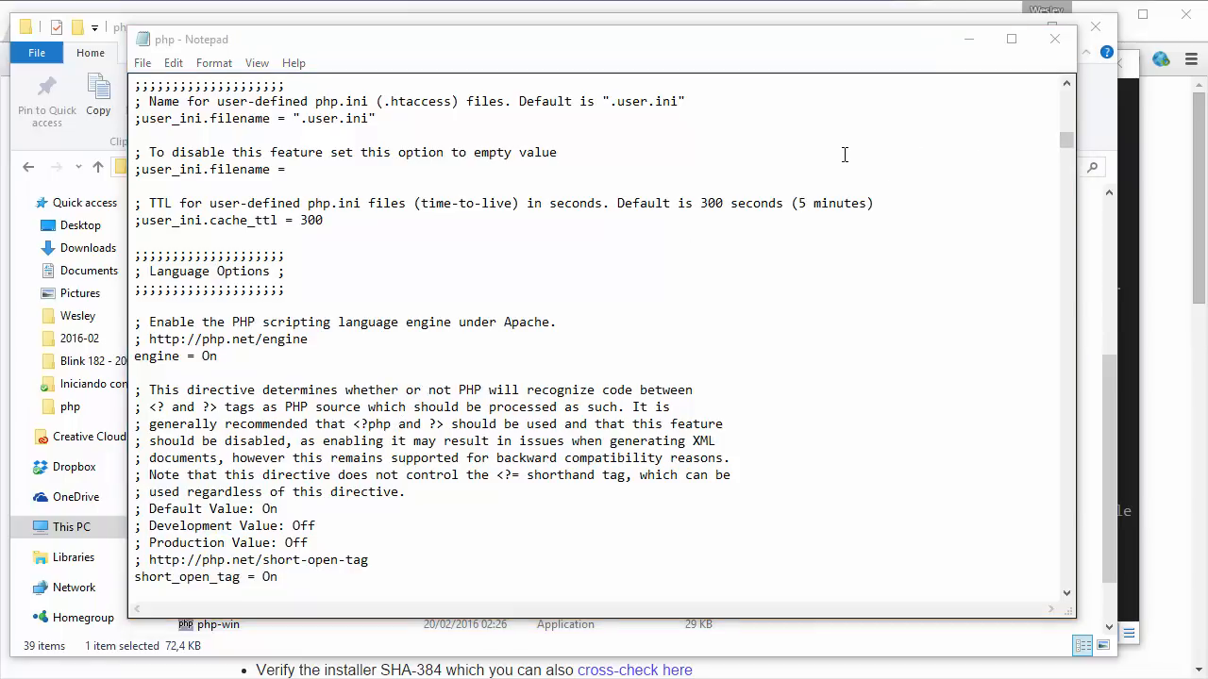
# Find successive occurrences of "extension" until reaching the extension directory setting in Paths and Directories, and close the search
pyautogui.hotkey('ctrl', 'f')
pyautogui.write('extension')
pyautogui.press('Return')
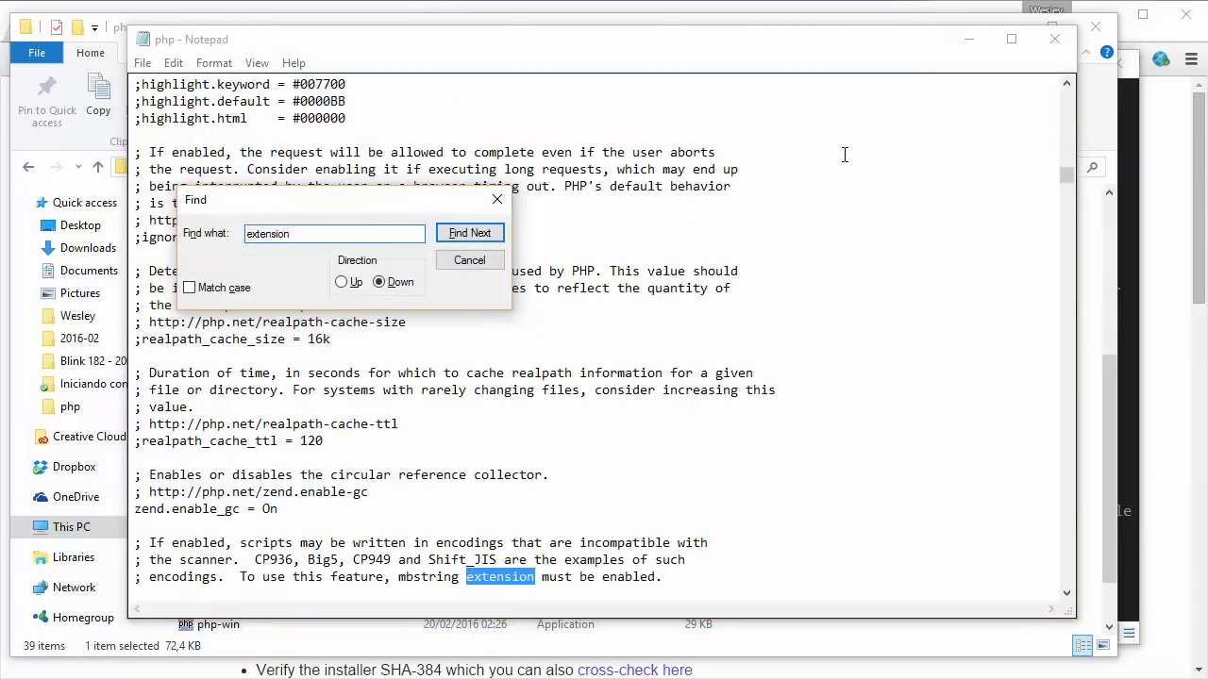
pyautogui.press('Return')
pyautogui.press('Return')
pyautogui.press('Return')
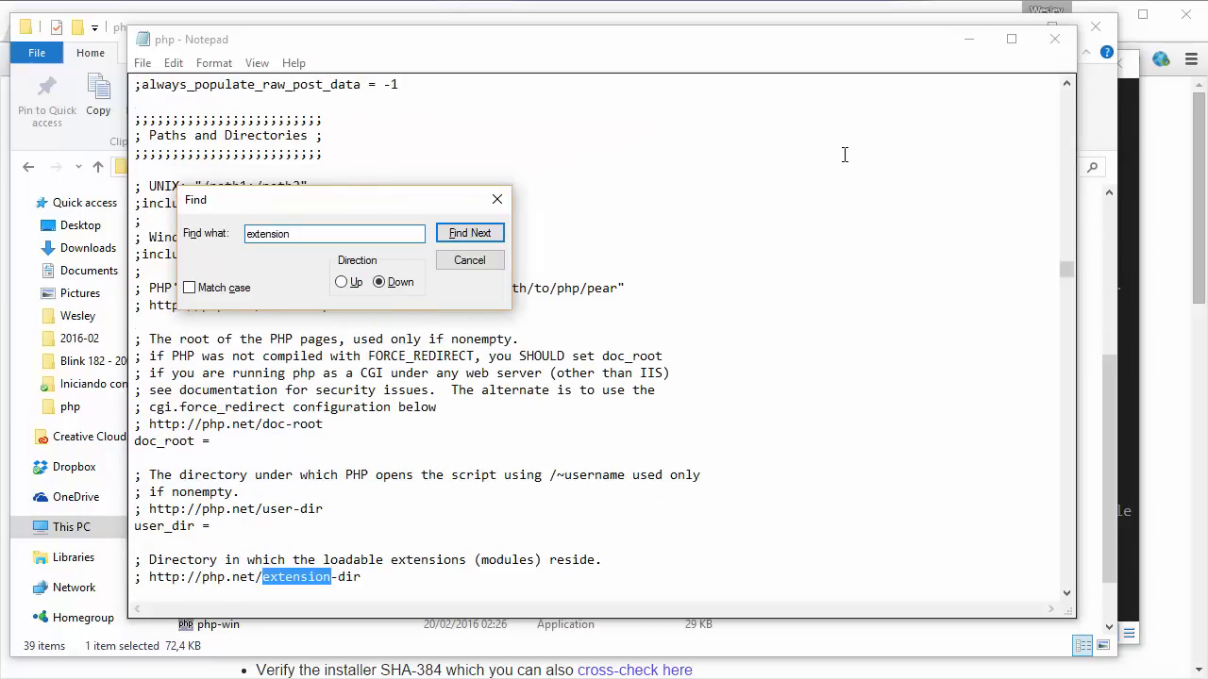
pyautogui.click(469, 261)
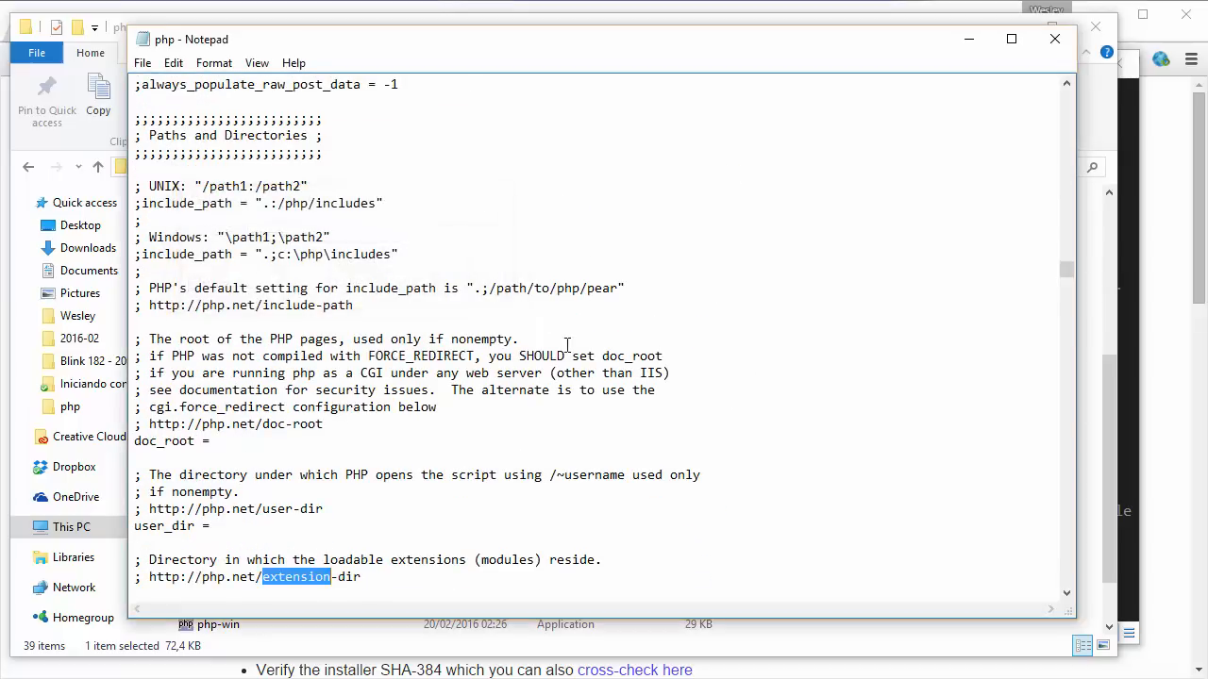
# Comment out the Windows extension_dir line with a semicolon, then remove the semicolon again
pyautogui.scroll(-1, 567, 350)
pyautogui.scroll(-1, 566, 349)
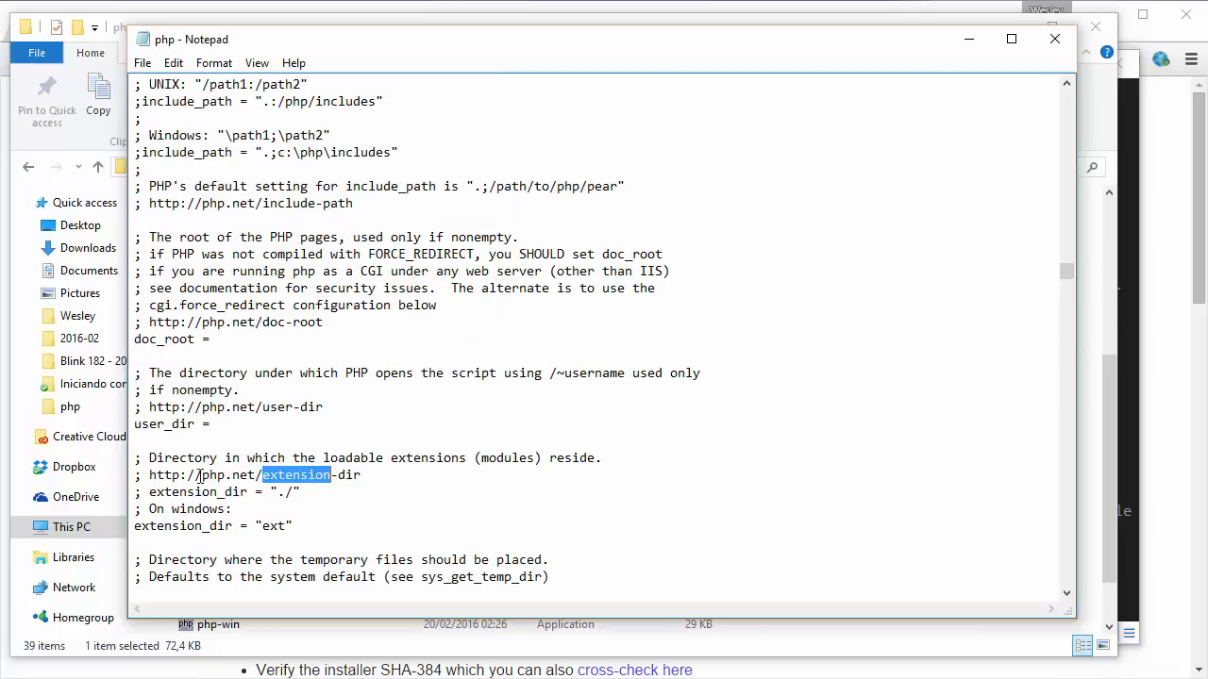
pyautogui.click(166, 525)
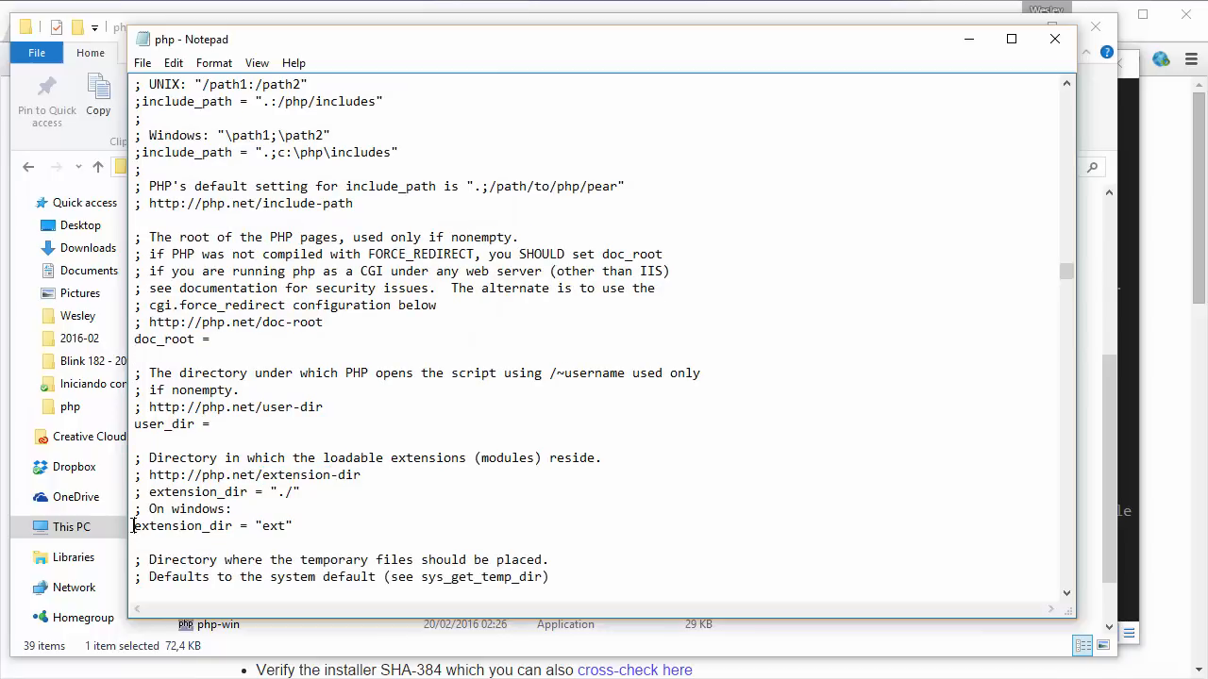
pyautogui.write(';')
pyautogui.press('BackSpace')
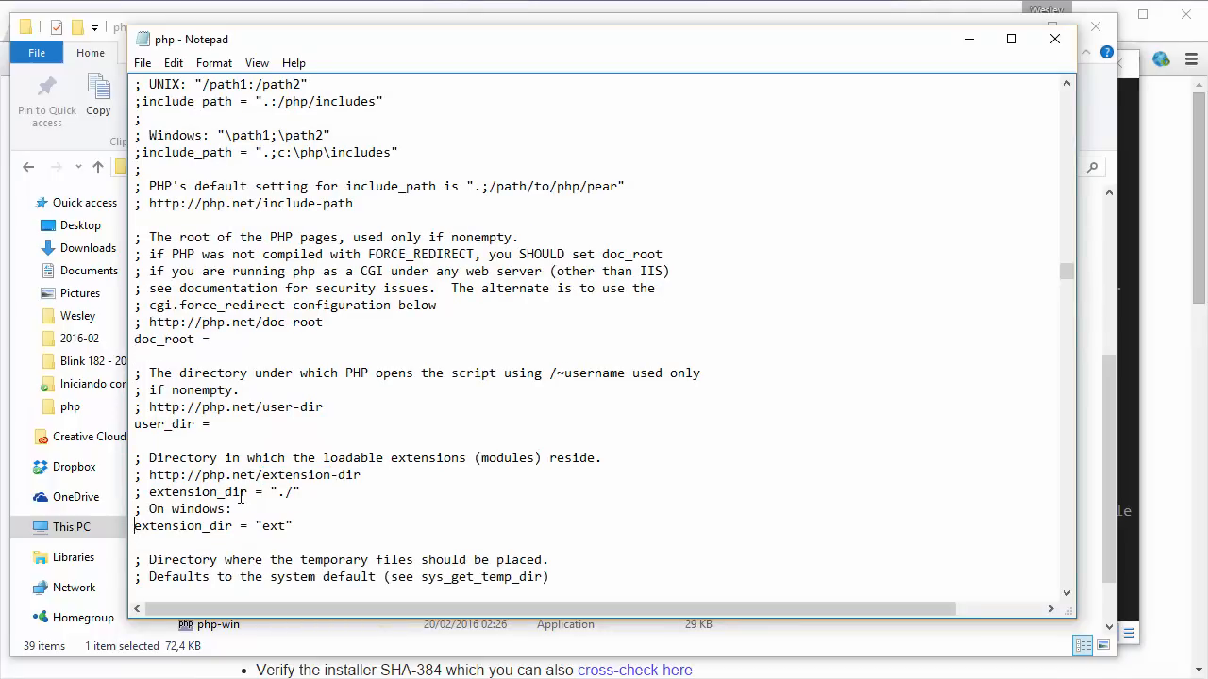
# Highlight the extension_dir value, then switch to File Explorer and open the ext folder inside the php folder
pyautogui.hscroll(1, 248, 547)
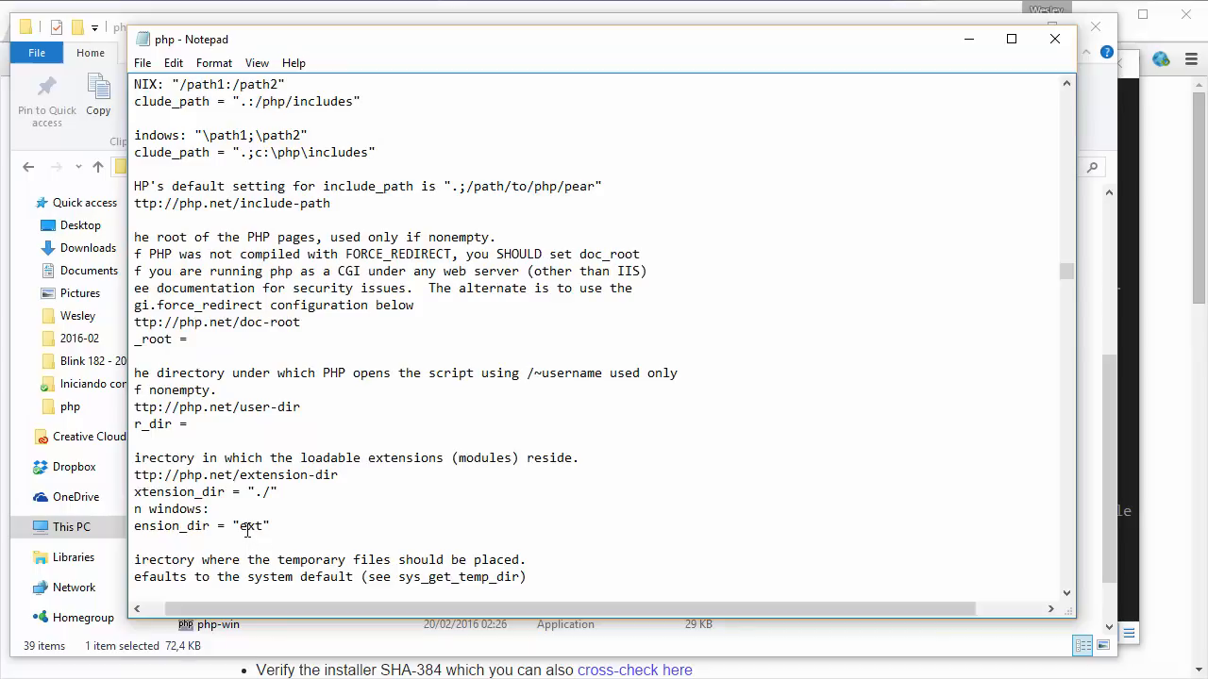
pyautogui.doubleClick(248, 527)
pyautogui.click(53, 64)
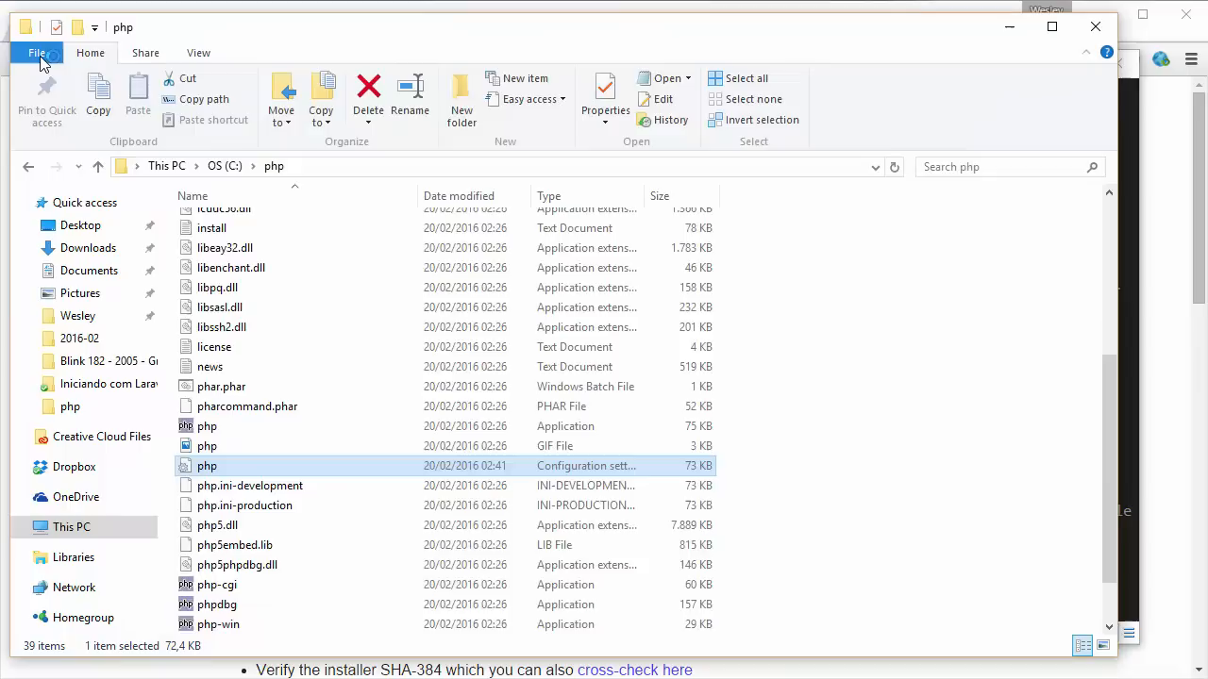
pyautogui.scroll(6, 319, 272)
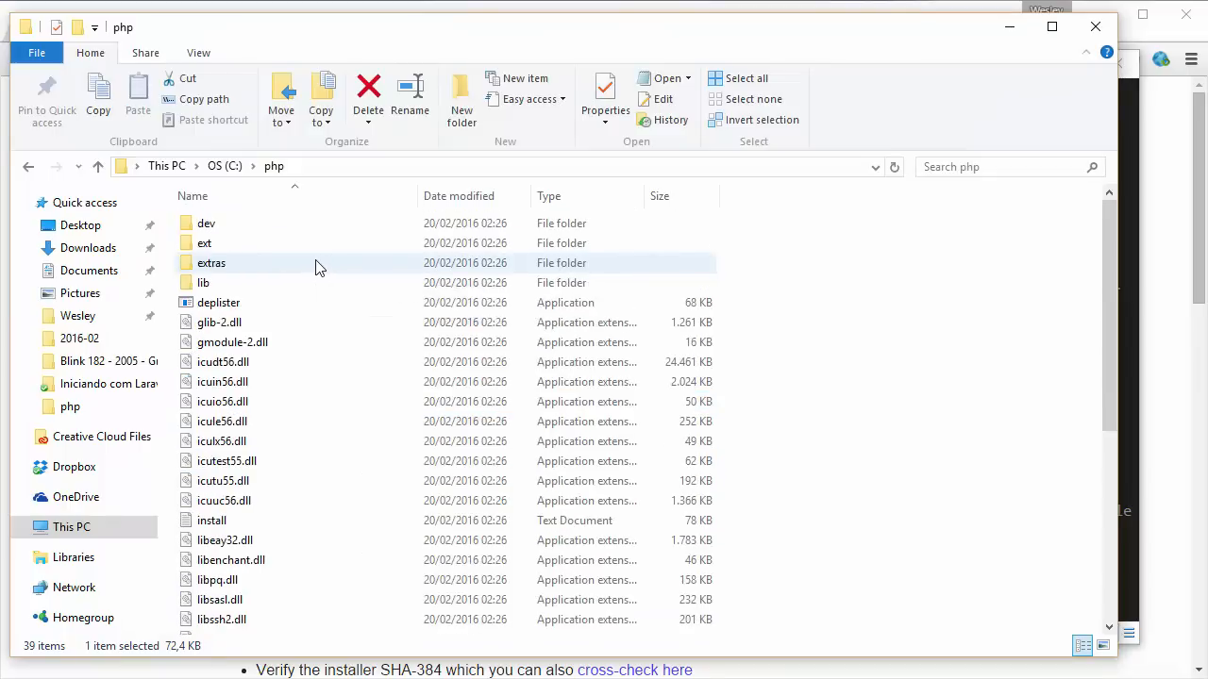
pyautogui.click(205, 245)
pyautogui.doubleClick(204, 244)
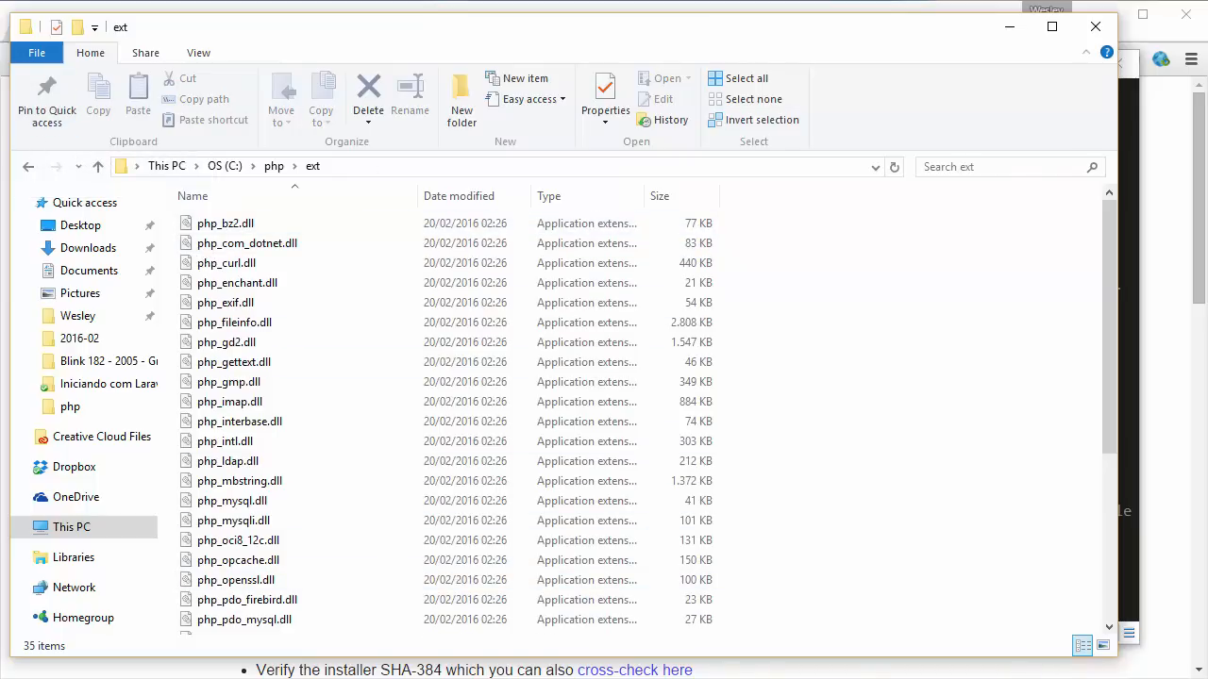
# Switch back to Notepad, highlight the extension_dir name and go on to the Windows Extensions list
pyautogui.hotkey('alt', 'Tab')
pyautogui.doubleClick(162, 526)
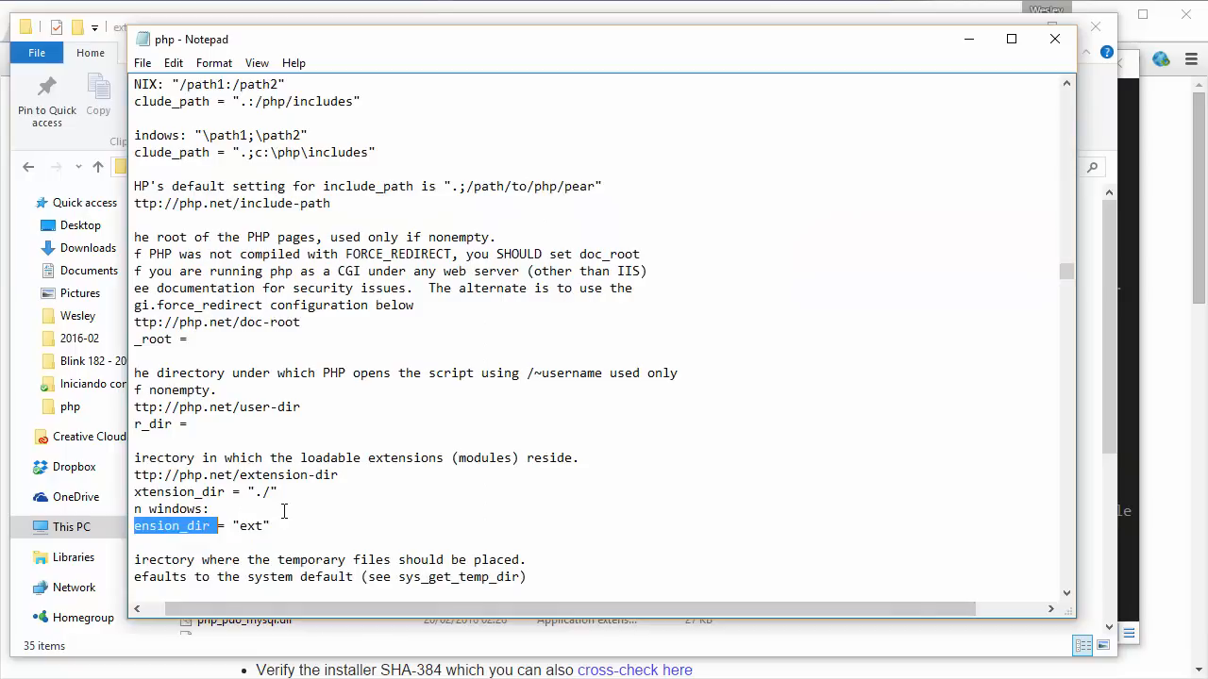
pyautogui.scroll(-5, 284, 512)
pyautogui.scroll(-14, 284, 512)
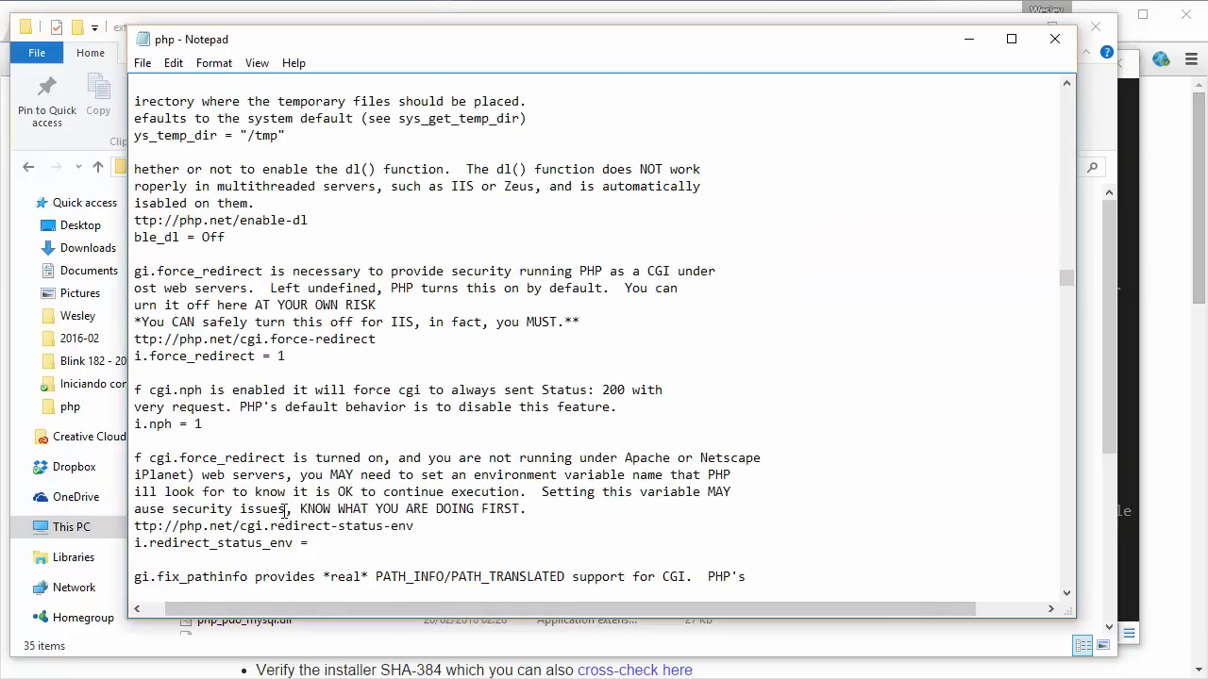
pyautogui.scroll(-5, 284, 512)
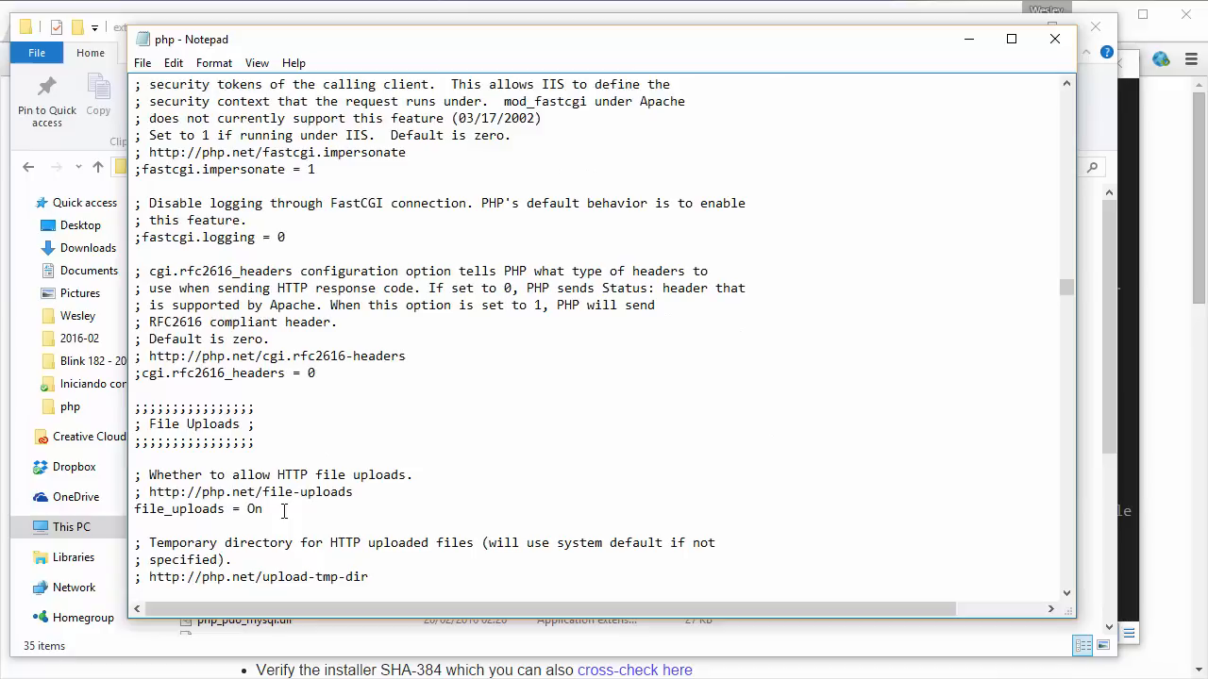
pyautogui.scroll(-15, 284, 512)
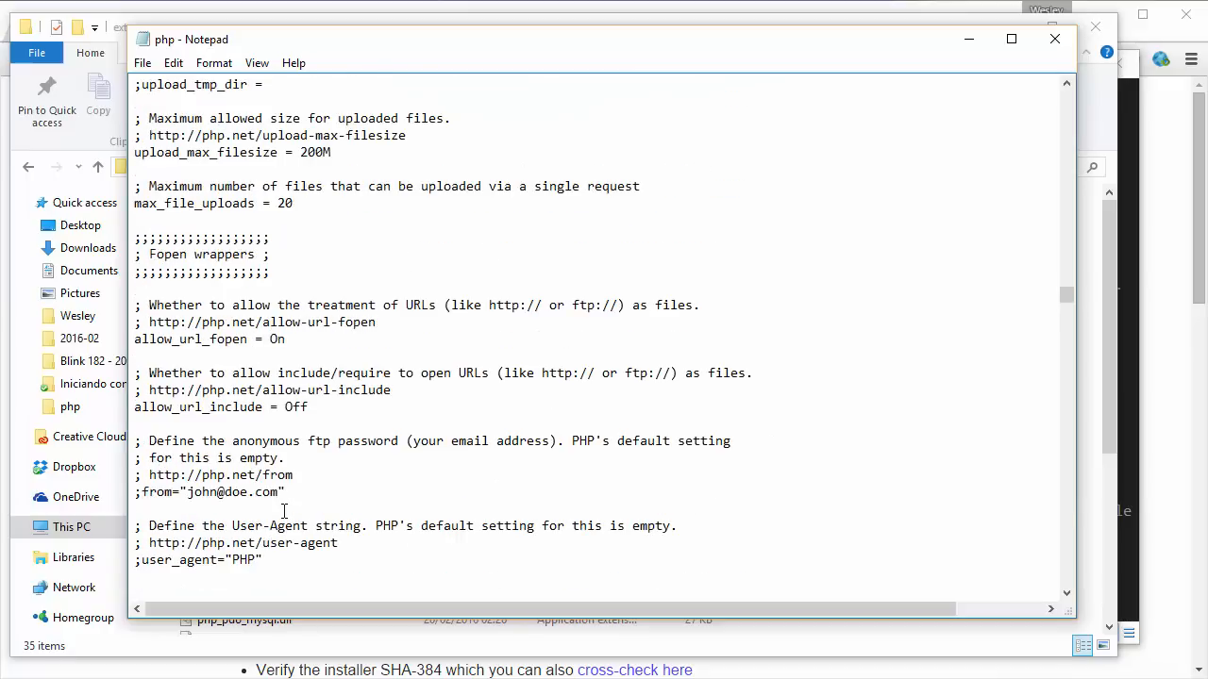
pyautogui.scroll(-13, 284, 512)
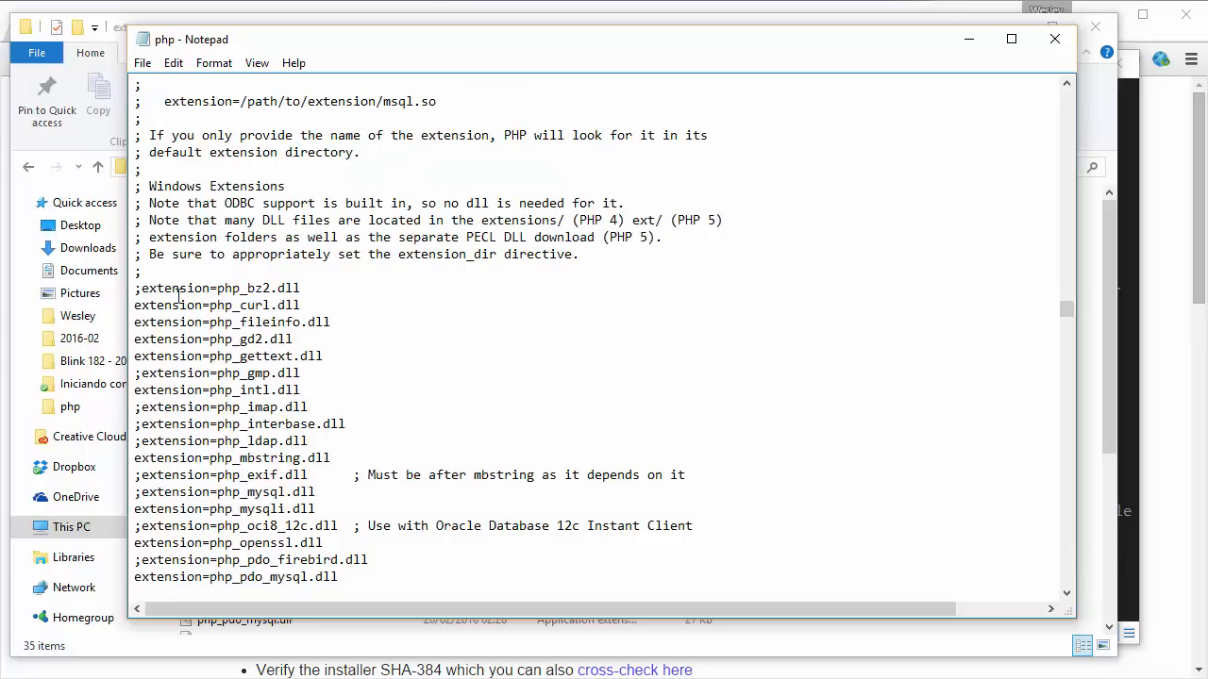
# Go line by line through the Windows extension entries to examine which are enabled and which are commented out
pyautogui.press('Down')
pyautogui.press('Down')
pyautogui.press('Down')
pyautogui.press('Down')
pyautogui.press('Down')
pyautogui.press('Down')
pyautogui.press('Down')
pyautogui.press('Down')
pyautogui.press('Down')
pyautogui.press('Down')
pyautogui.press('Down')
pyautogui.press('Down')
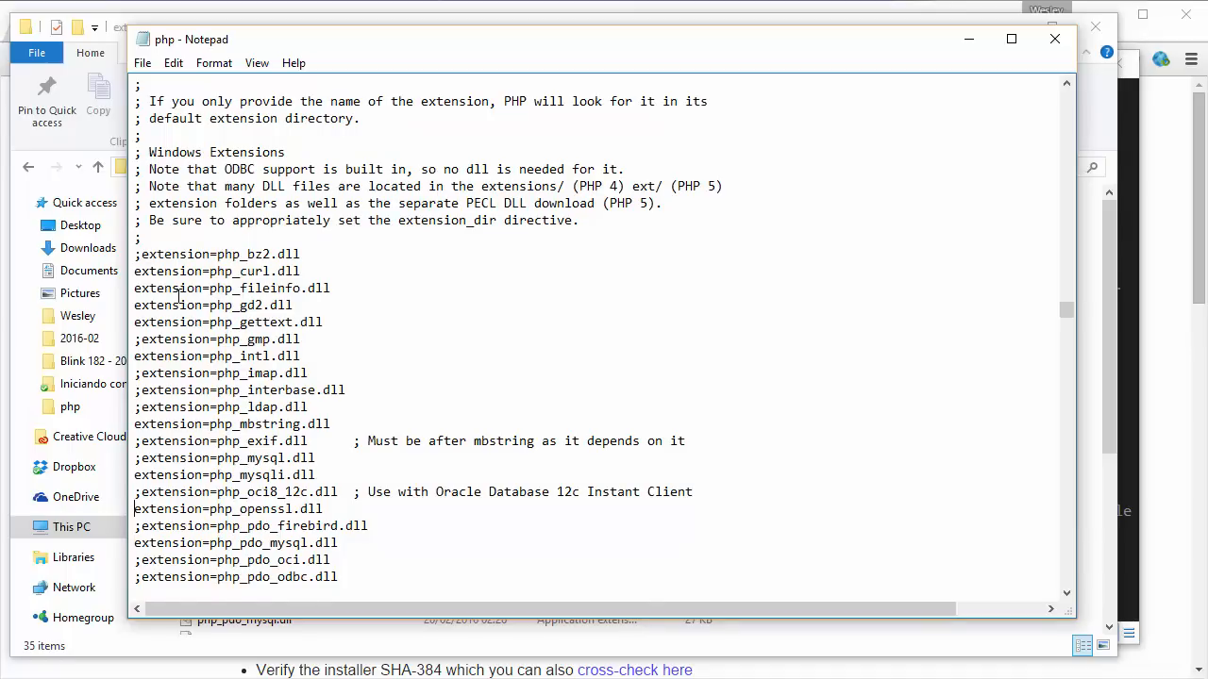
pyautogui.press('Down')
pyautogui.press('Down')
pyautogui.press('Down')
pyautogui.press('Down')
pyautogui.press('Down')
pyautogui.press('Down')
pyautogui.press('Down')
pyautogui.press('Down')
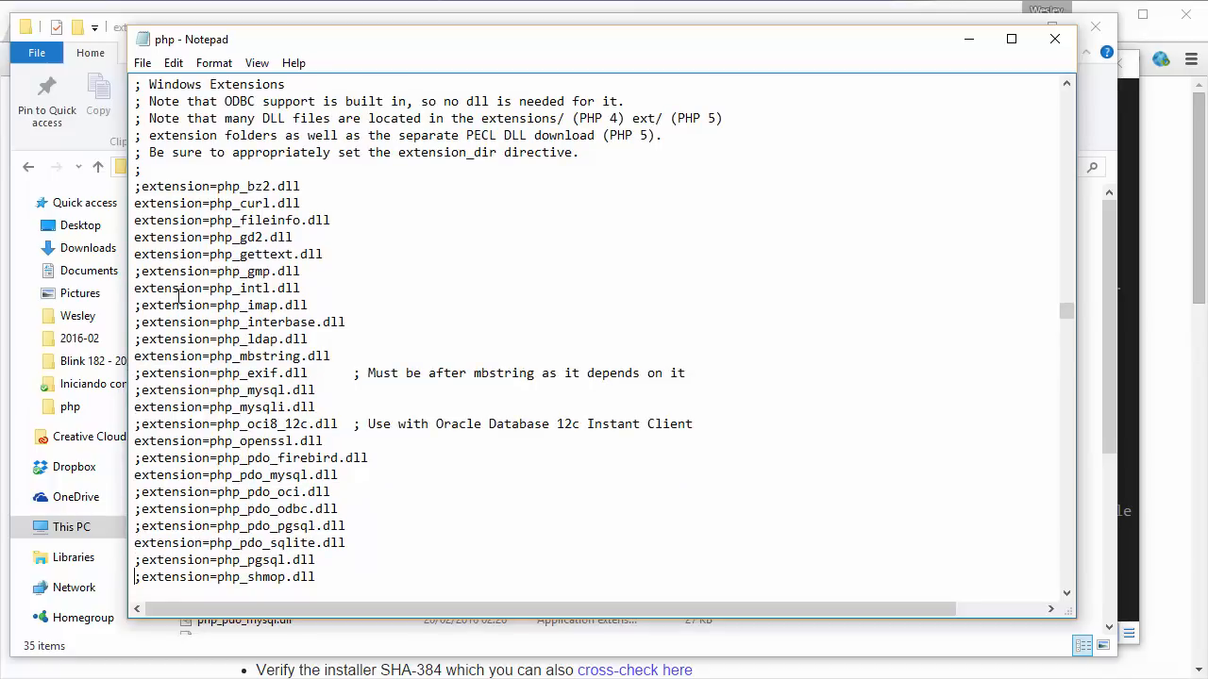
pyautogui.press('Down')
pyautogui.press('Down')
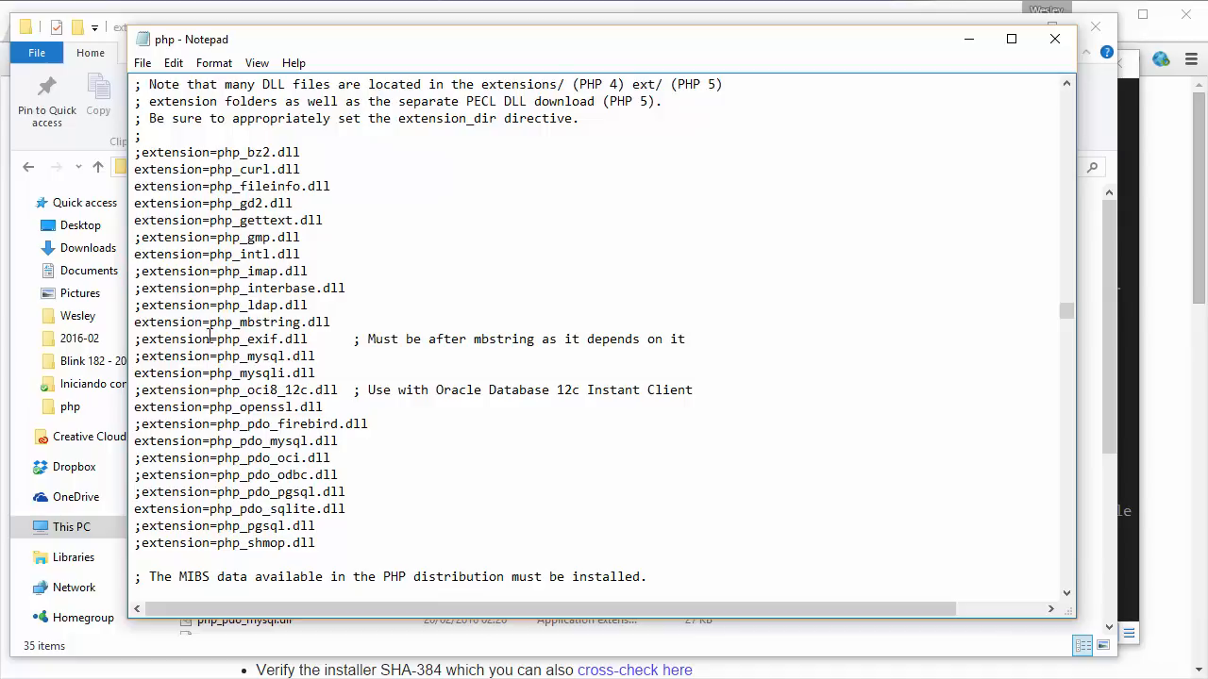
# Close the php configuration file in Notepad without saving changes
pyautogui.click(1054, 39)
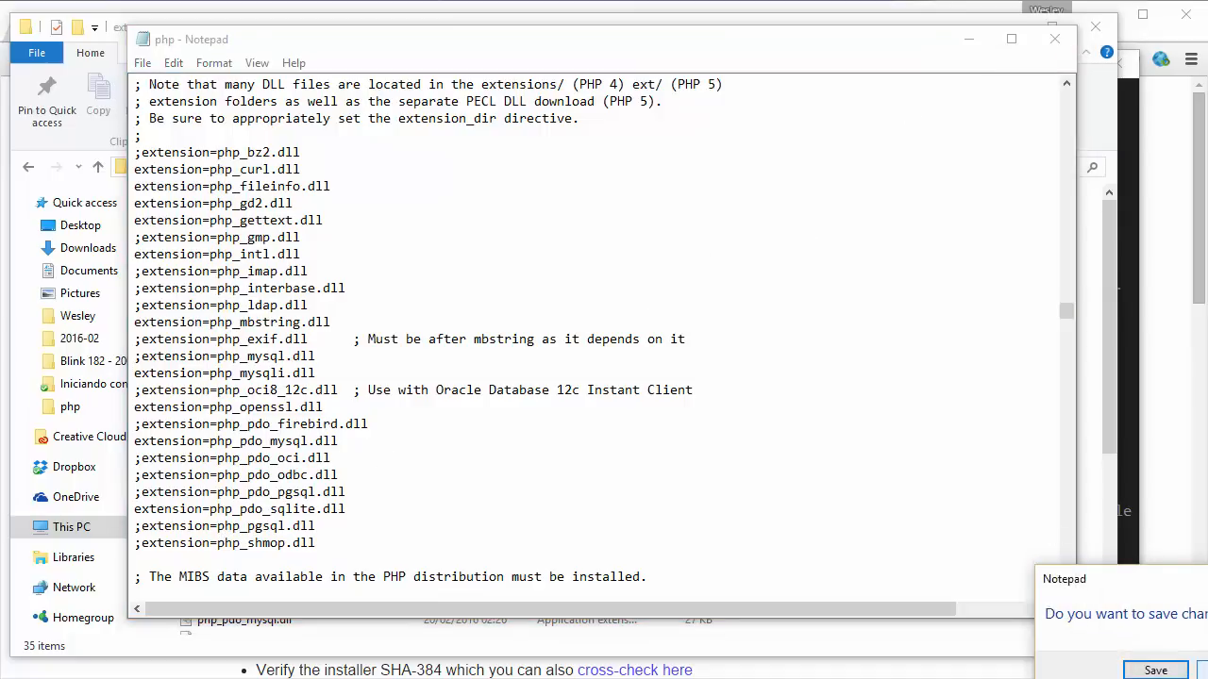
pyautogui.click(1203, 671)
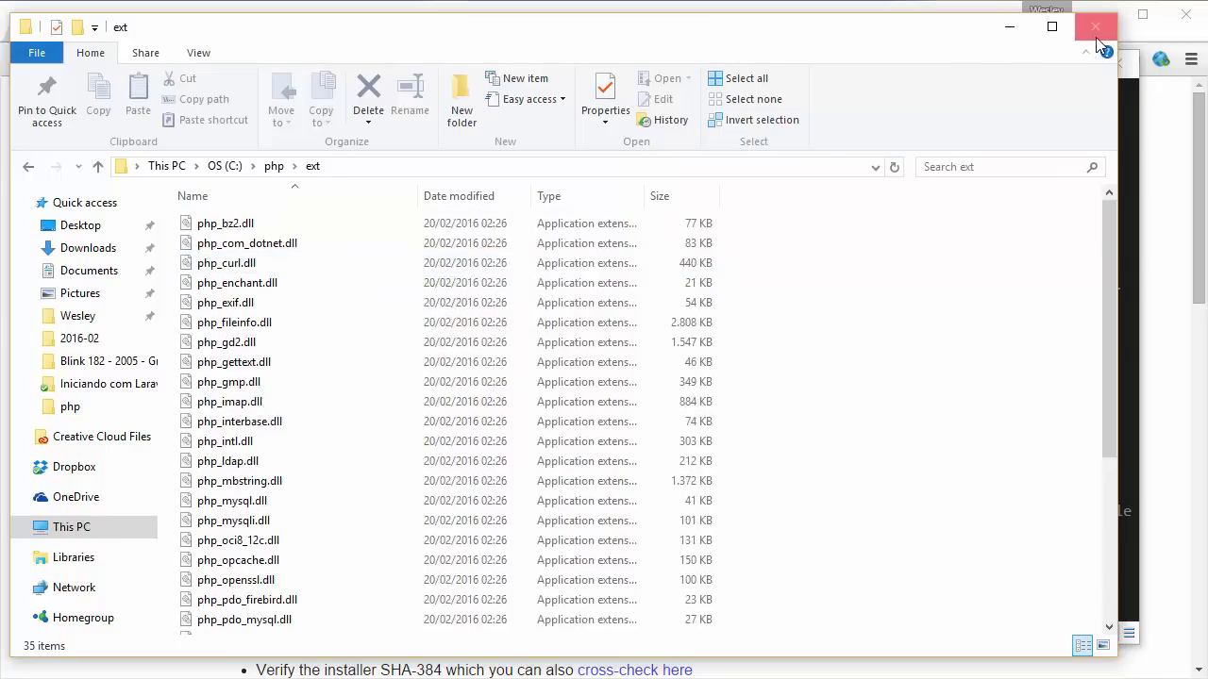
# Switch to the Cmder terminal and clear its screen with the clear command
pyautogui.click(1127, 97)
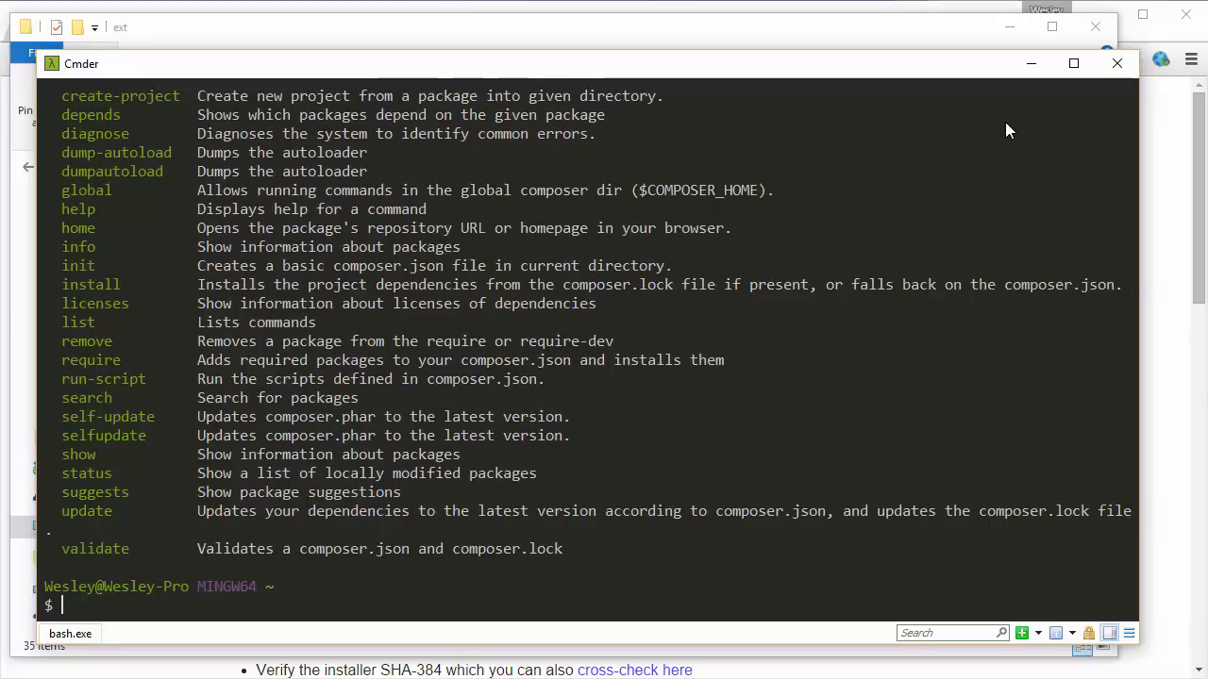
pyautogui.write('clear')
pyautogui.press('Return')
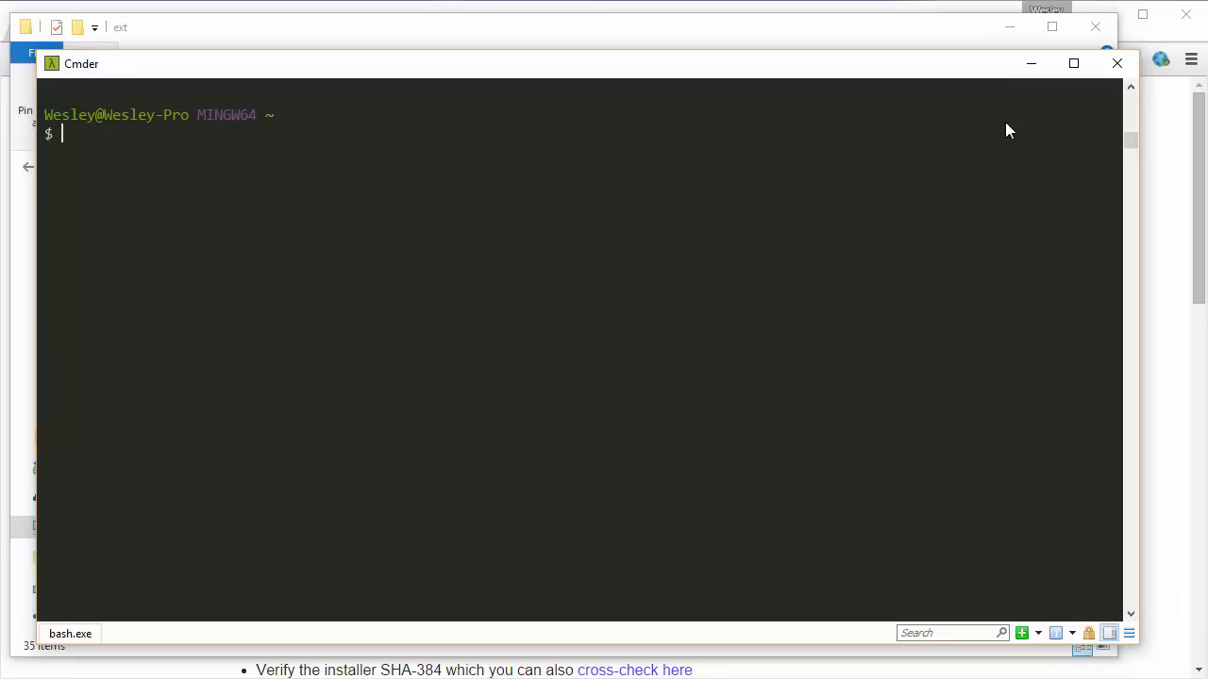
# Start entering the php -S server command, erase it and run clear at the prompt
pyautogui.write('php -S')
pyautogui.press('BackSpace')
pyautogui.press('BackSpace')
pyautogui.press('BackSpace')
pyautogui.press('BackSpace')
pyautogui.press('BackSpace')
pyautogui.press('BackSpace')
pyautogui.write('clear')
pyautogui.press('Return')
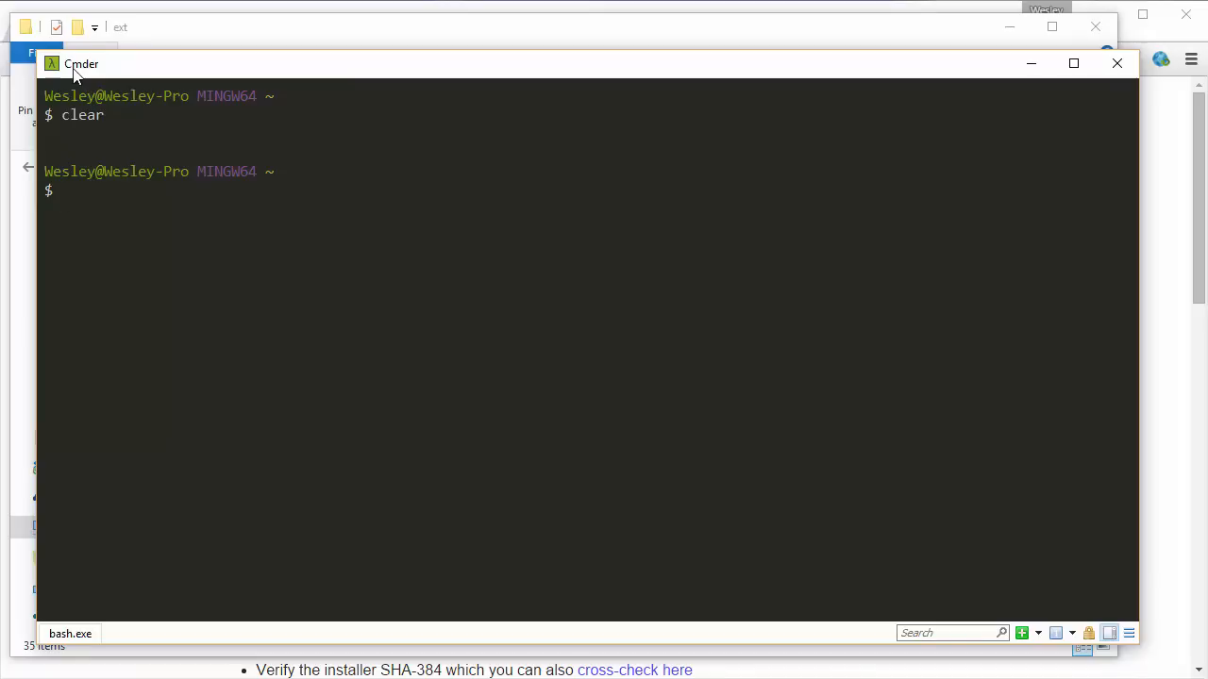
# Open the new console dialog, look through the available shells such as cmd and PowerShell, and cancel it
pyautogui.click(1023, 633)
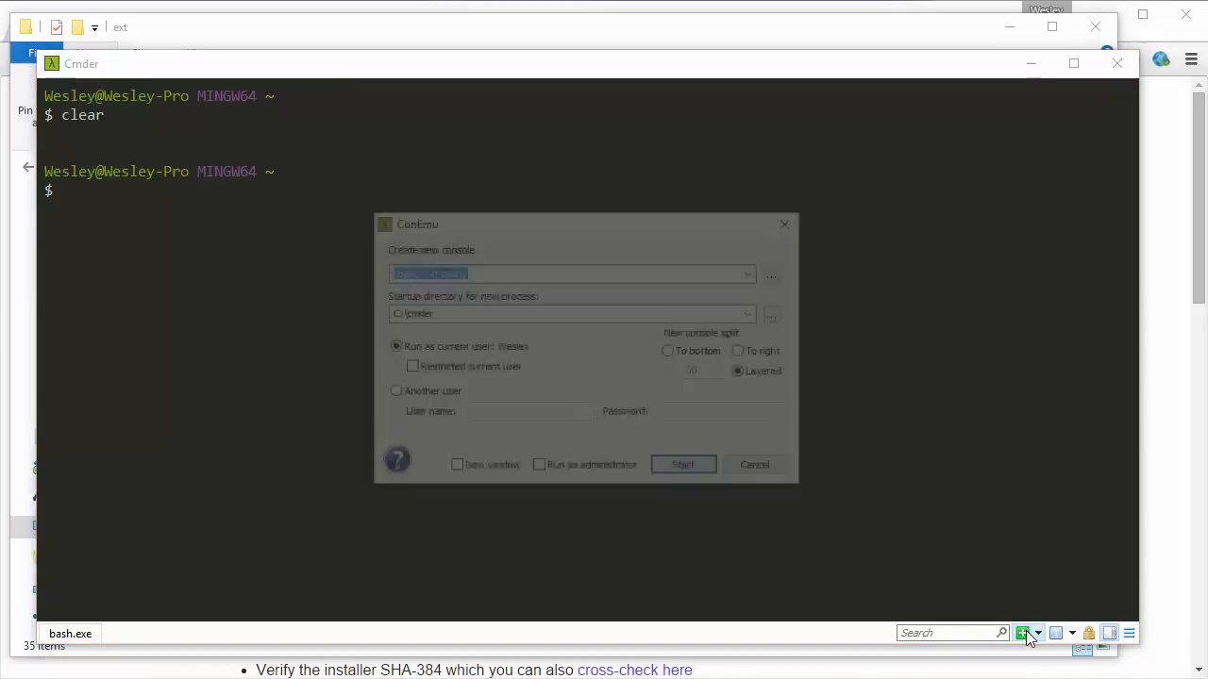
pyautogui.click(755, 274)
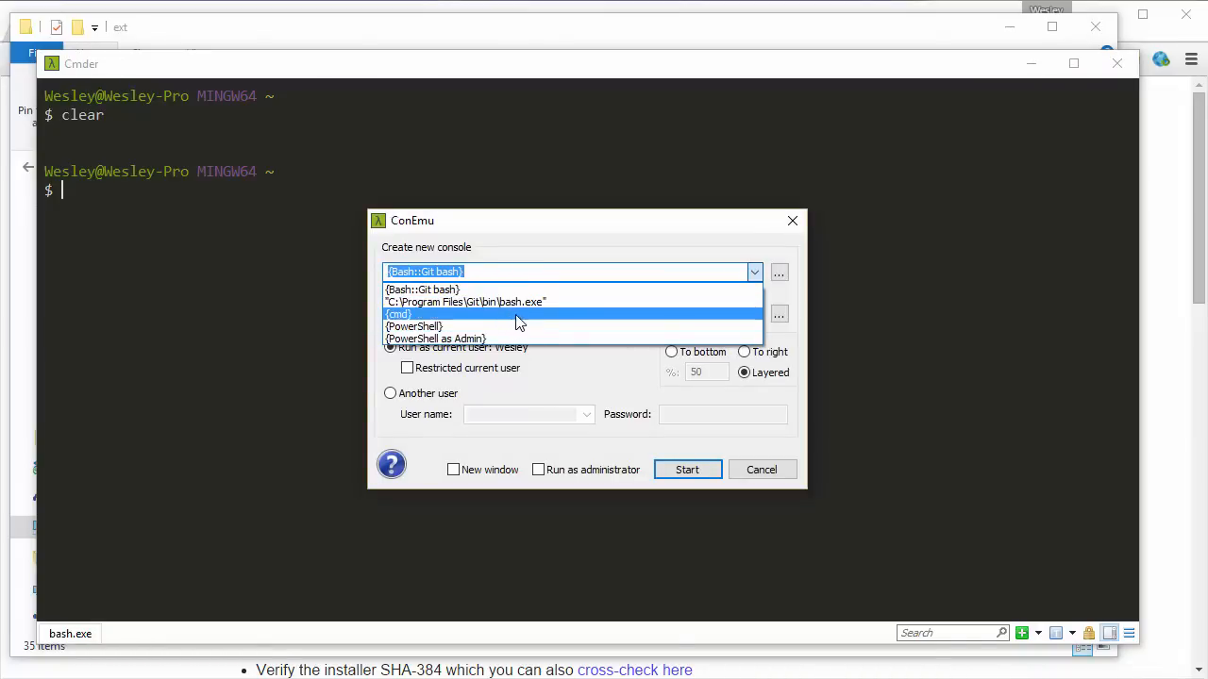
pyautogui.click(774, 476)
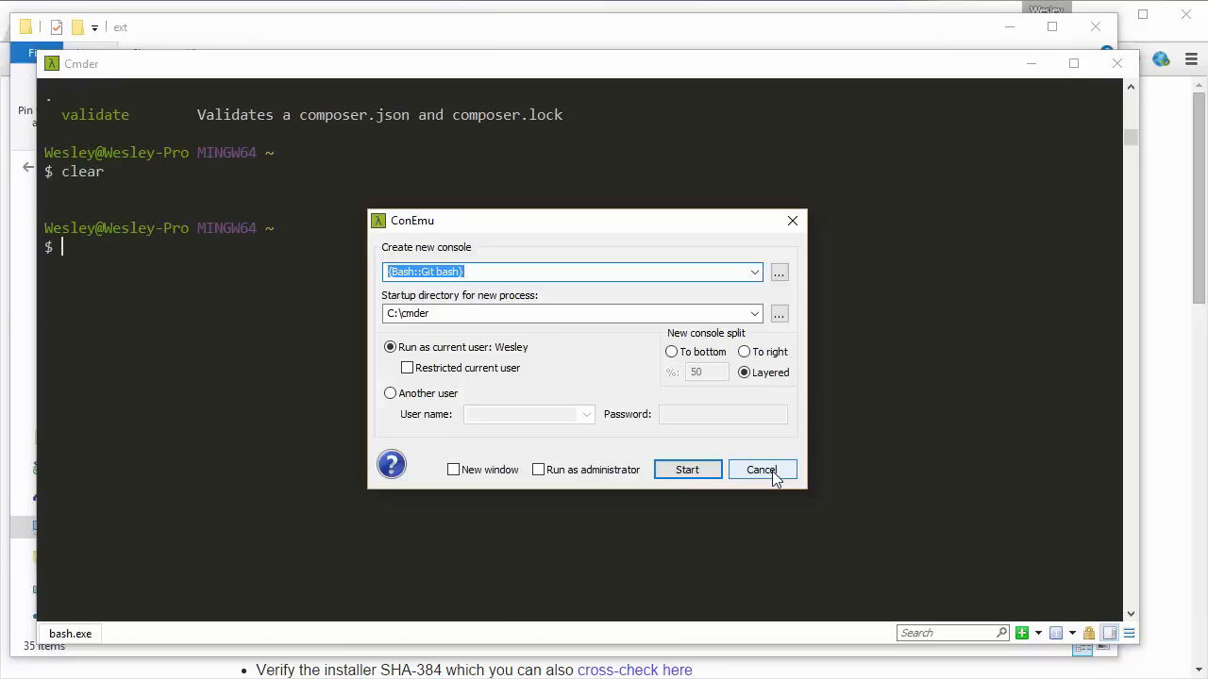
pyautogui.click(762, 471)
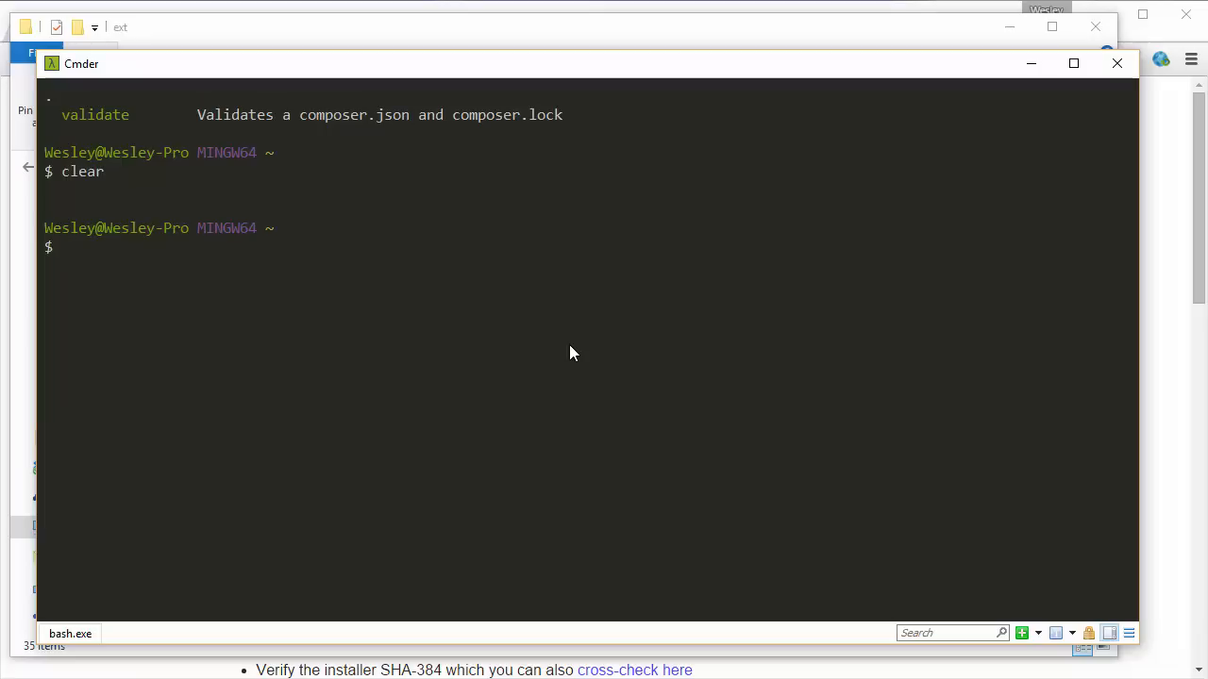
# Run clear in the bash console to empty the terminal screen
pyautogui.write('clear')
pyautogui.press('Return')
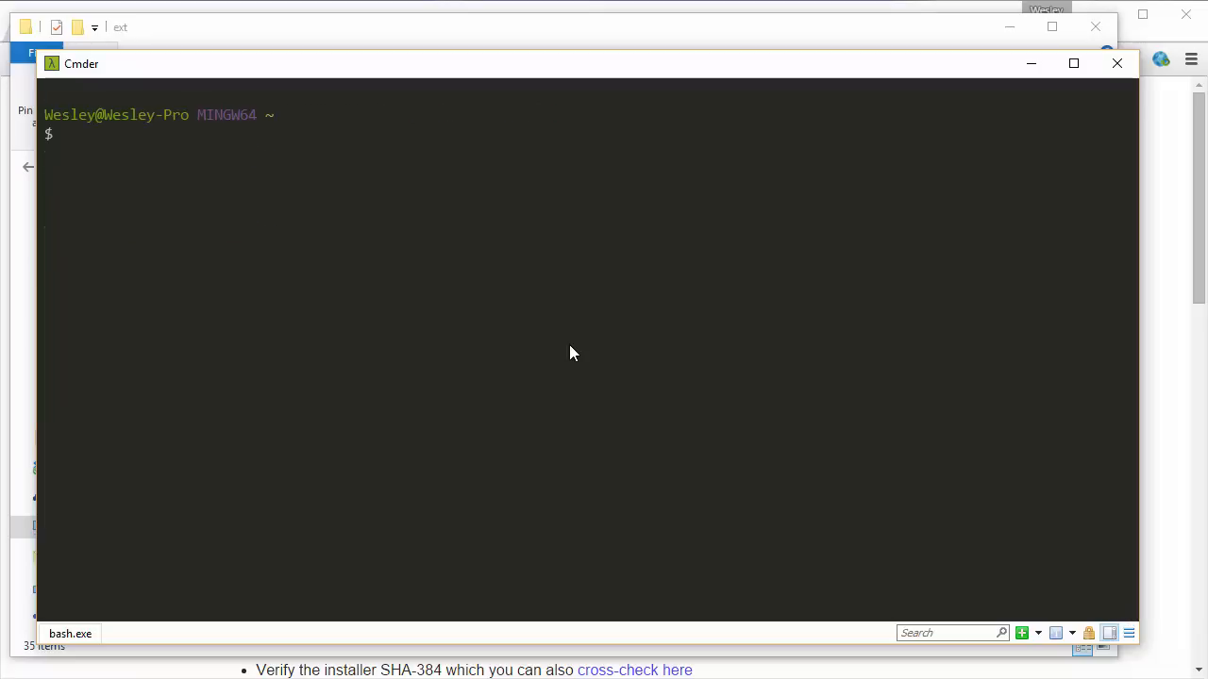